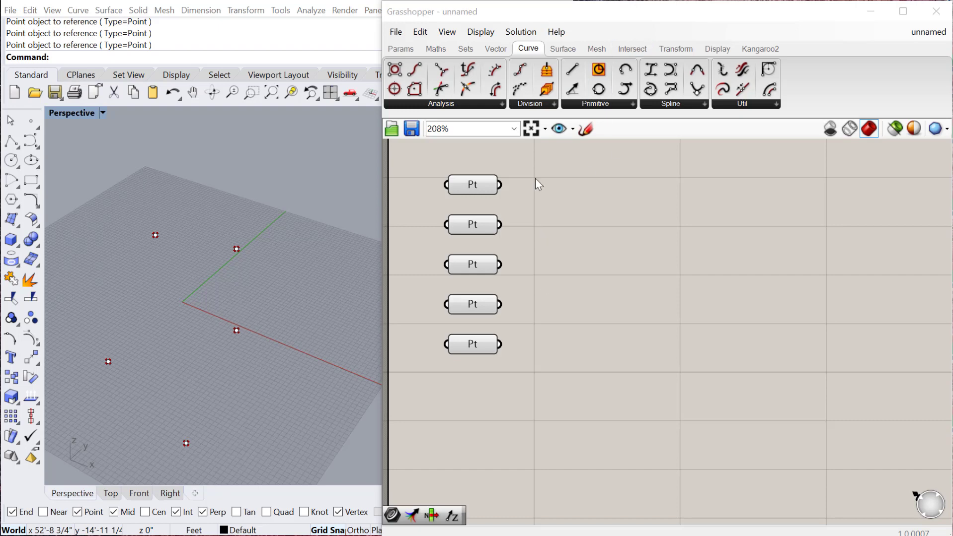
Step: Check which Rhino point each of the five Pt parameters references and in what order
left_click(474, 183)
left_click(474, 226)
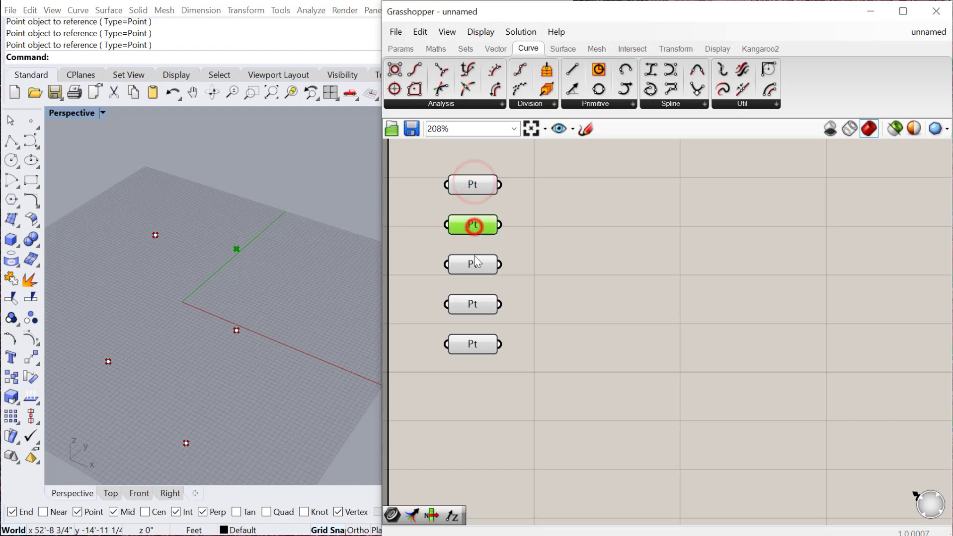
left_click(472, 264)
left_click(476, 304)
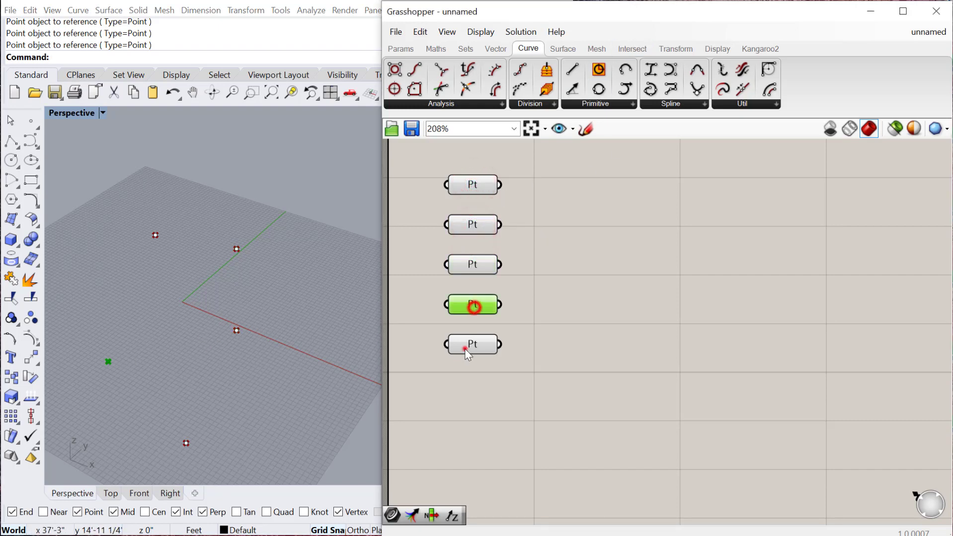
left_click(464, 347)
left_click(478, 185)
left_click(464, 227)
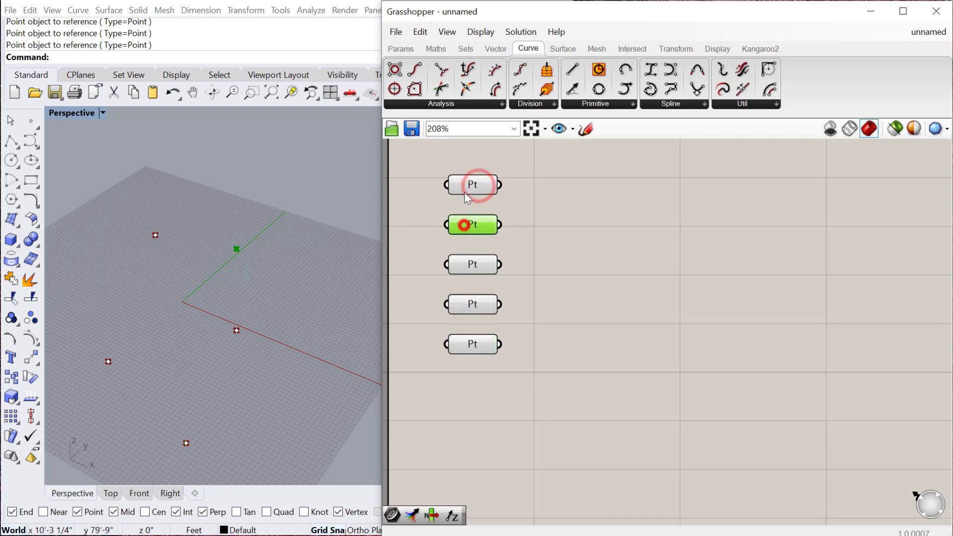
left_click(467, 267)
left_click(473, 303)
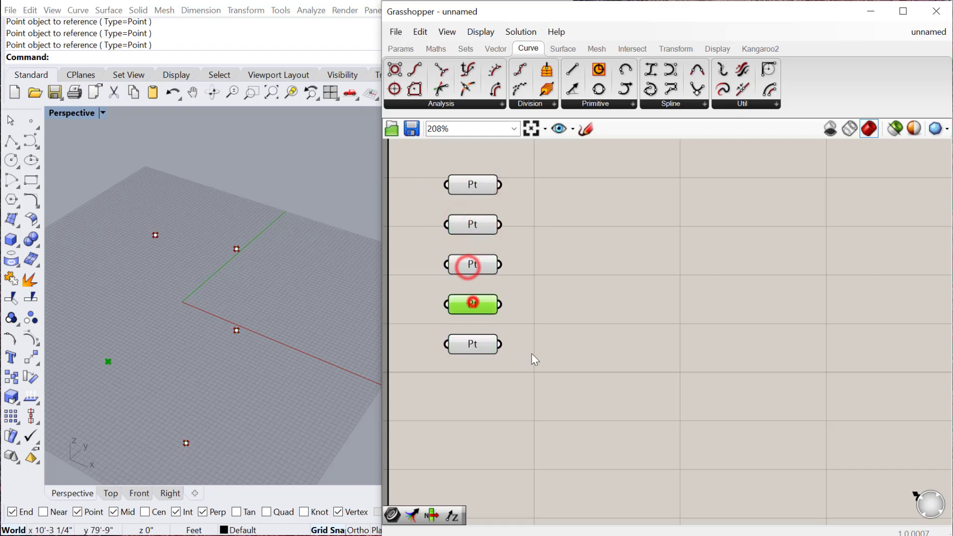
left_click(535, 356)
left_click(584, 255)
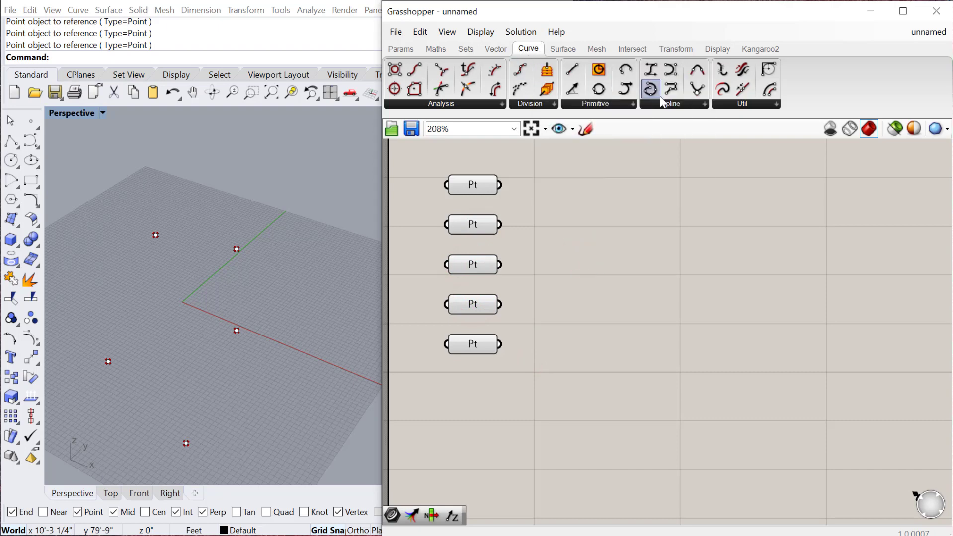
Step: Add an Interpolate curve component from the Spline group and place it beside the Pt parameters
left_click(671, 104)
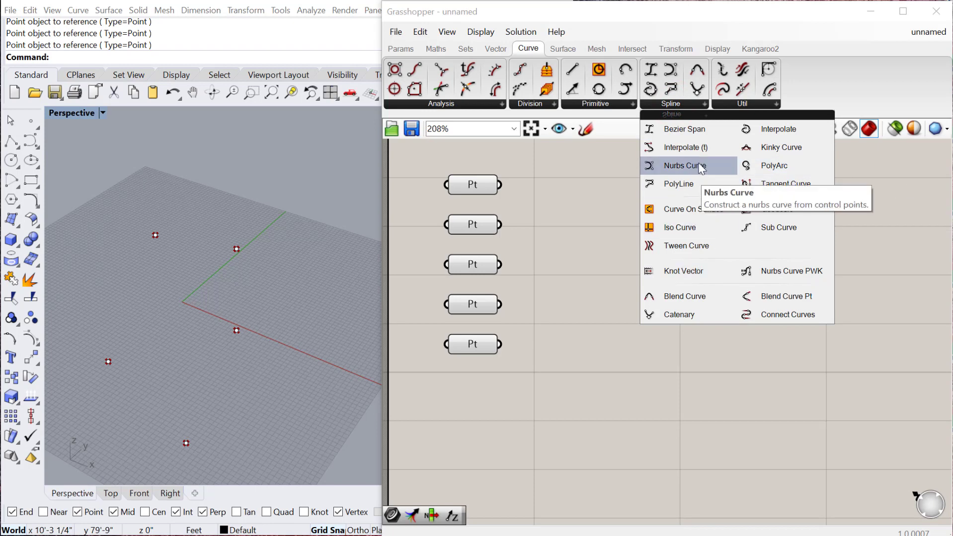
left_click(778, 129)
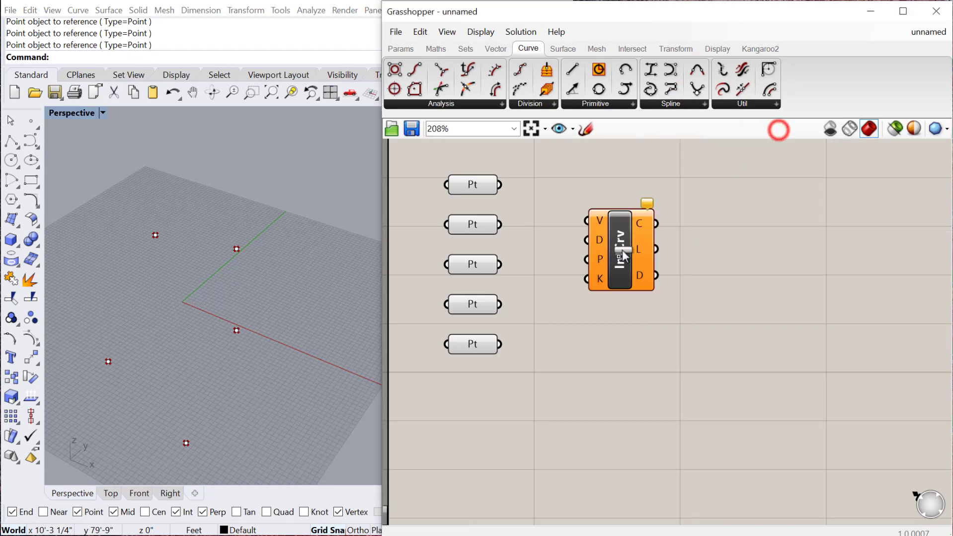
left_click(622, 252)
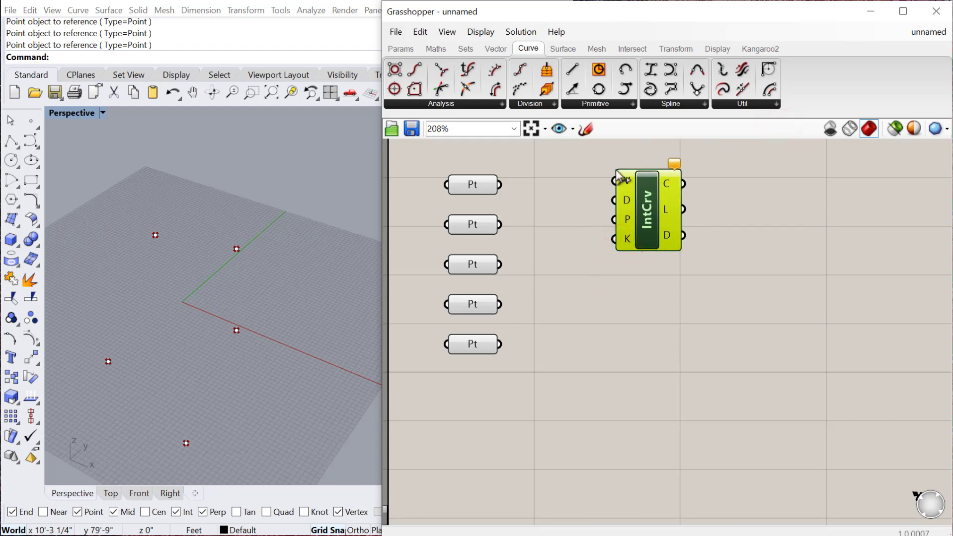
left_click_drag(617, 182, 624, 191)
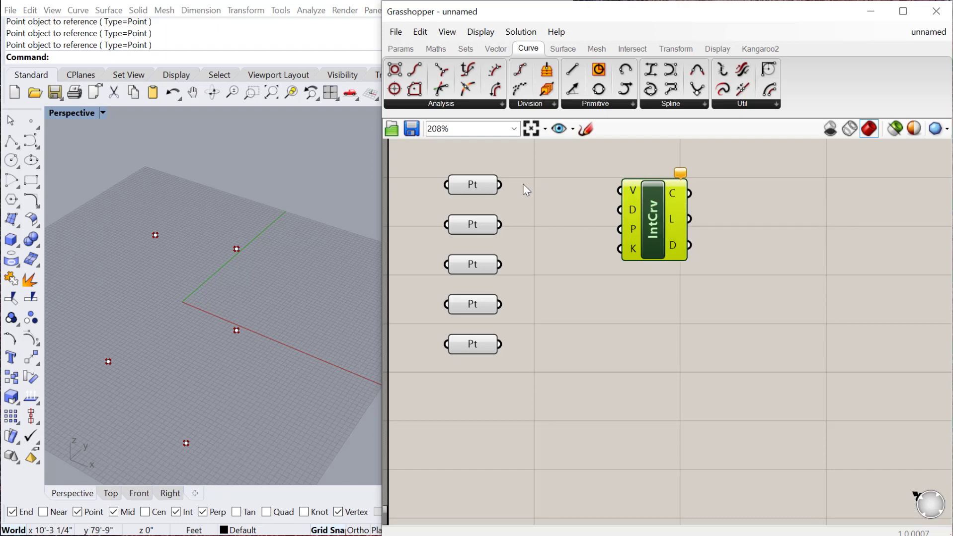
Step: Wire all five Pt parameters in order directly into the V input of IntCrv
left_click_drag(501, 186, 618, 188)
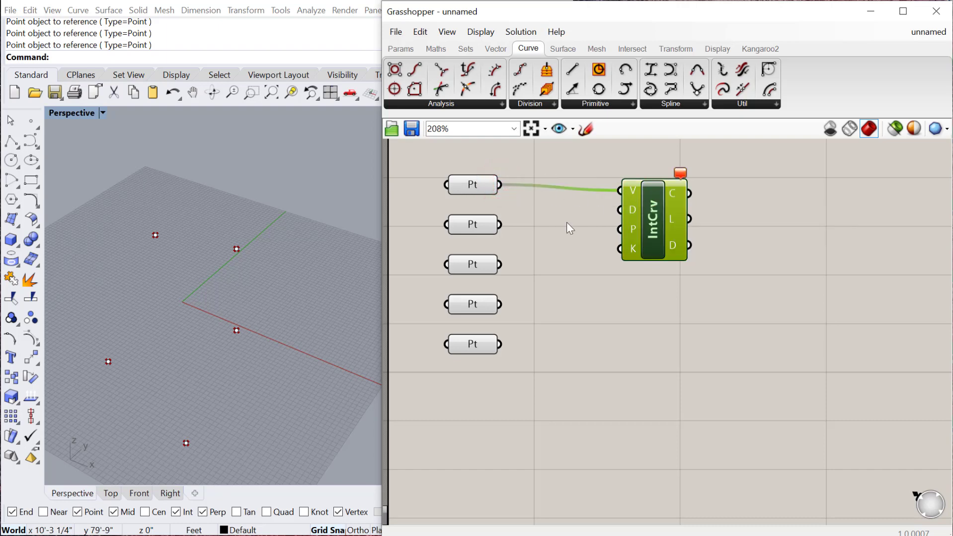
left_click_drag(501, 225, 618, 191, "shift")
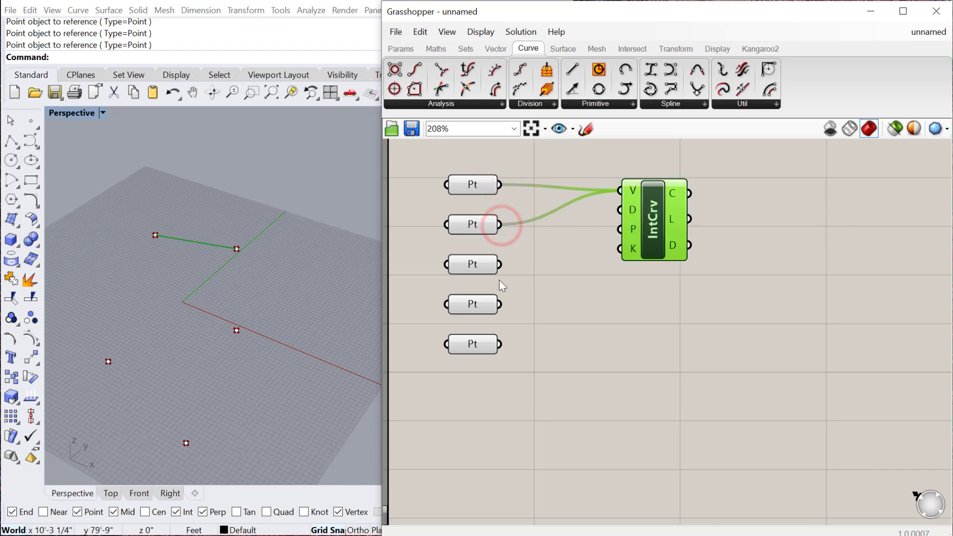
left_click_drag(499, 265, 617, 198, "shift")
left_click_drag(500, 304, 618, 192, "shift")
left_click_drag(499, 345, 618, 192, "shift")
left_click_drag(639, 234, 654, 253)
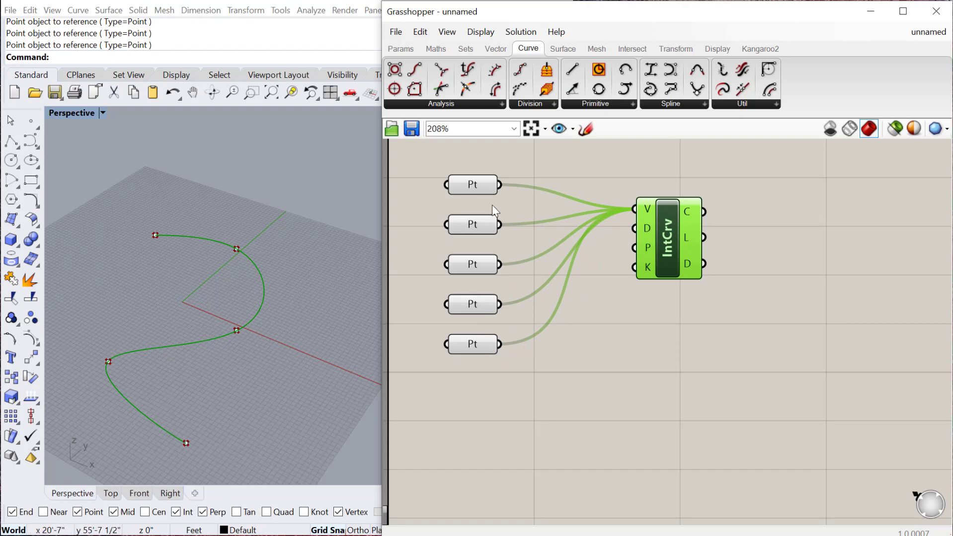
left_click_drag(660, 212, 676, 219)
Step: Add a Merge component and place it below the Pt wires
right_click_drag(552, 372, 549, 358)
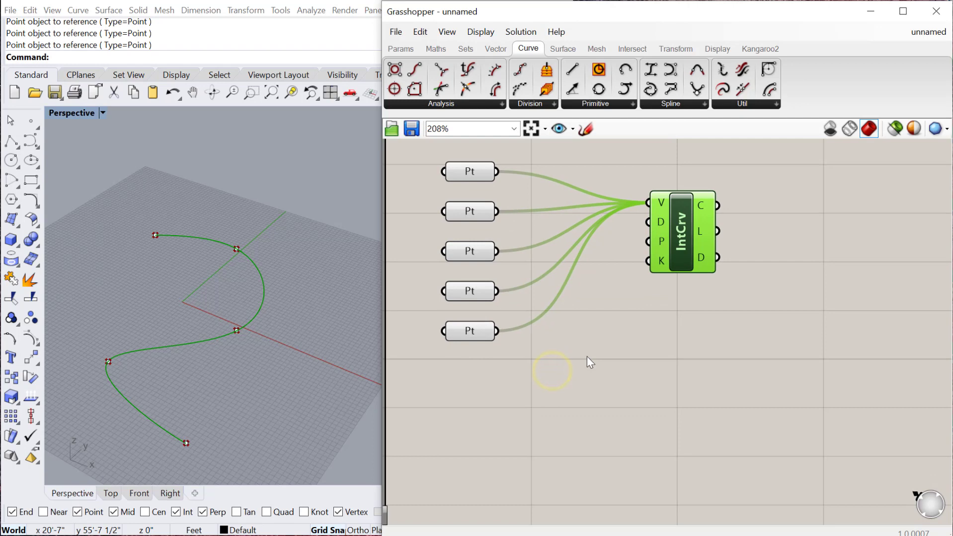
double_click(567, 376)
type("MERGE")
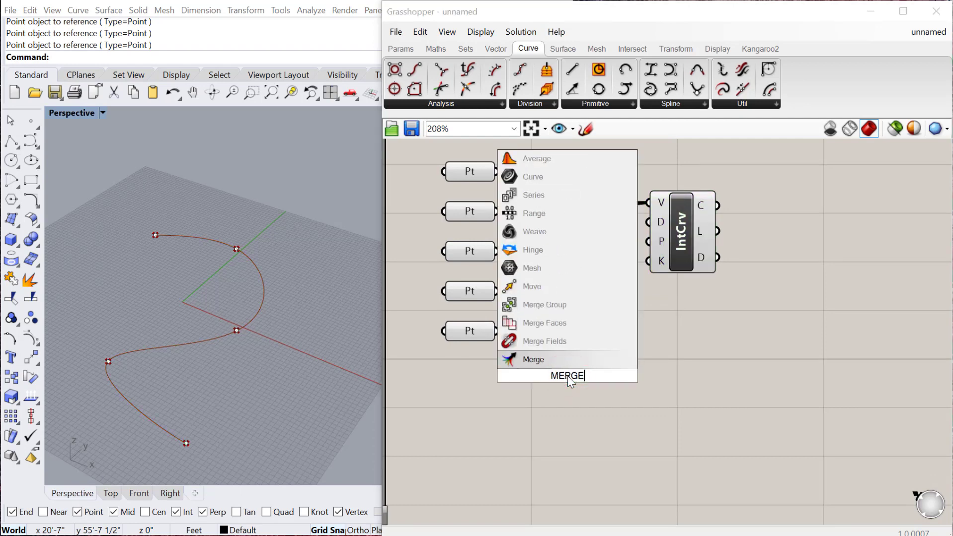
key("Return")
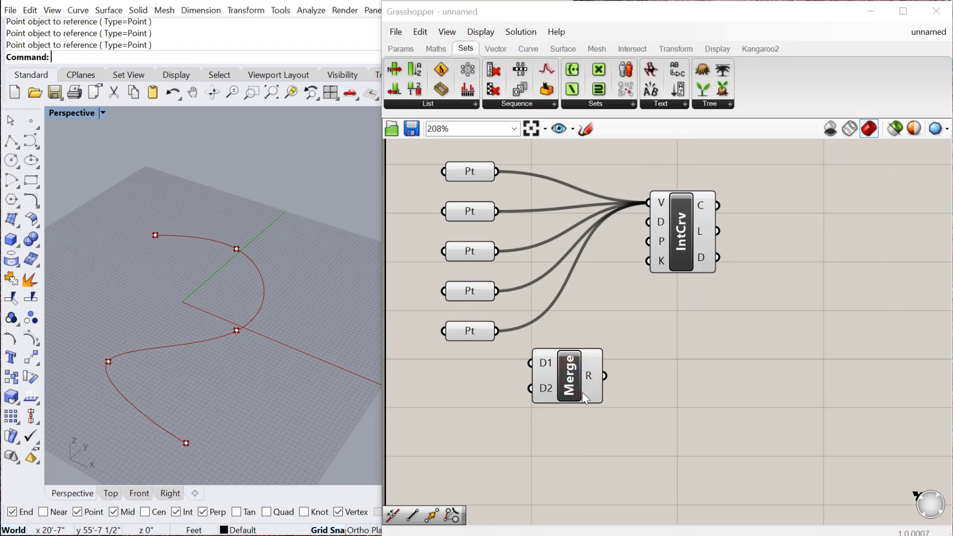
left_click_drag(565, 366, 584, 318)
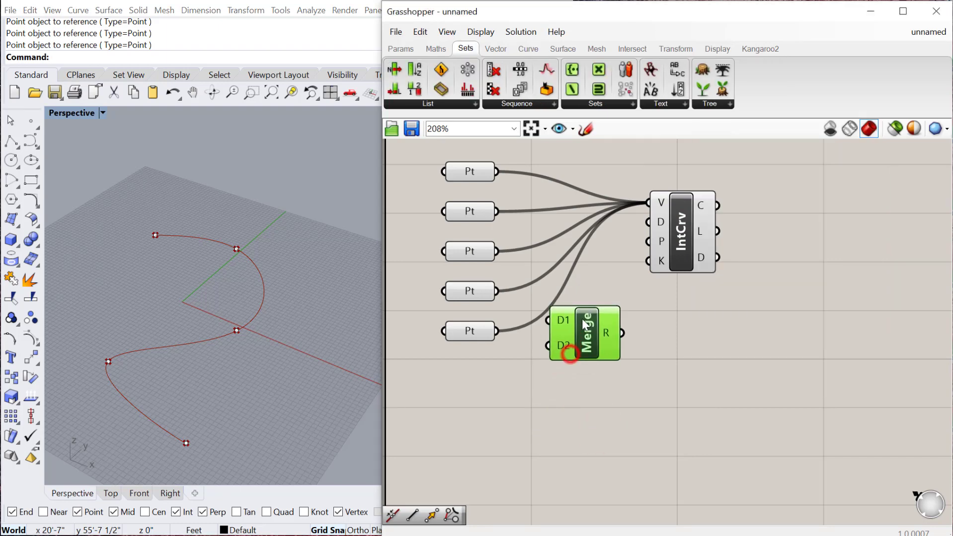
Step: Connect the five Pt parameters in order to the Merge inputs D1 through D5
left_click_drag(496, 170, 612, 358)
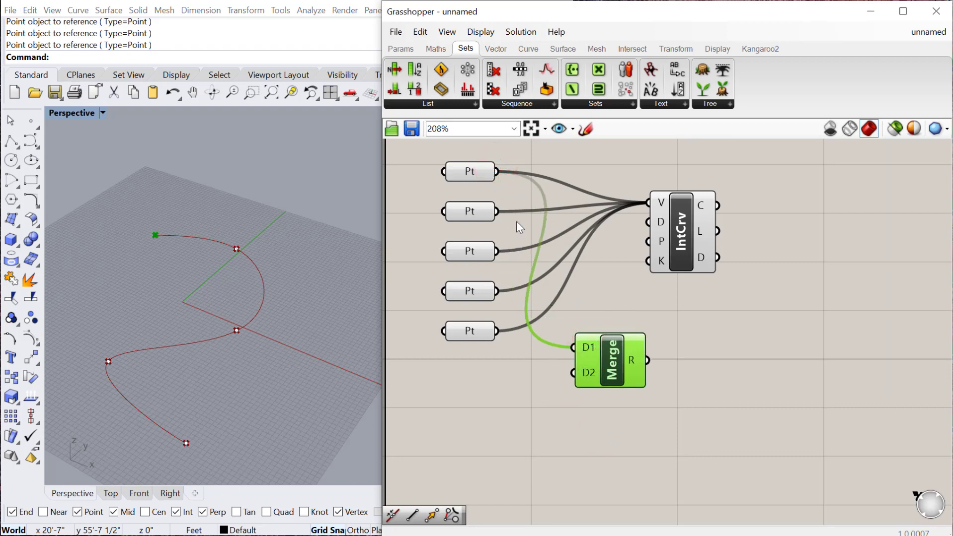
left_click_drag(496, 212, 625, 375)
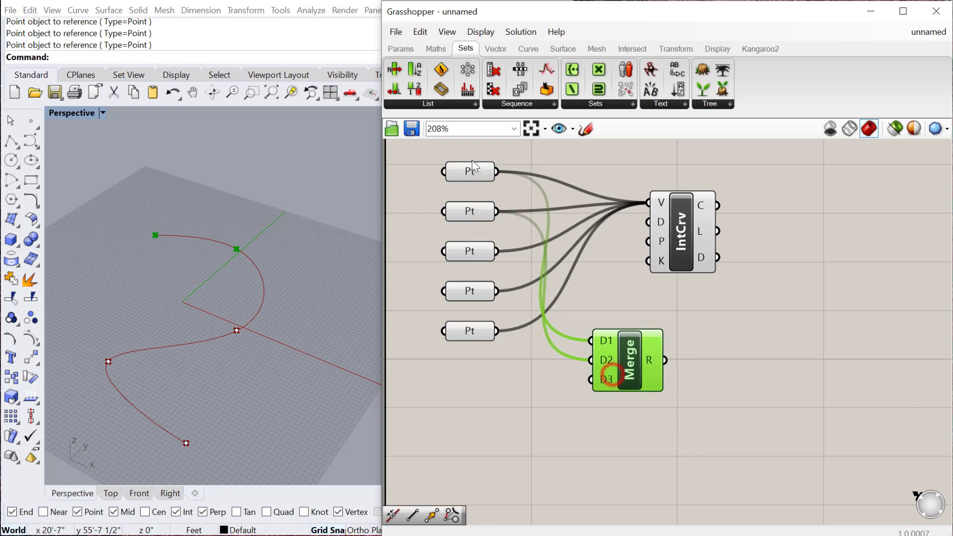
left_click_drag(497, 251, 591, 380)
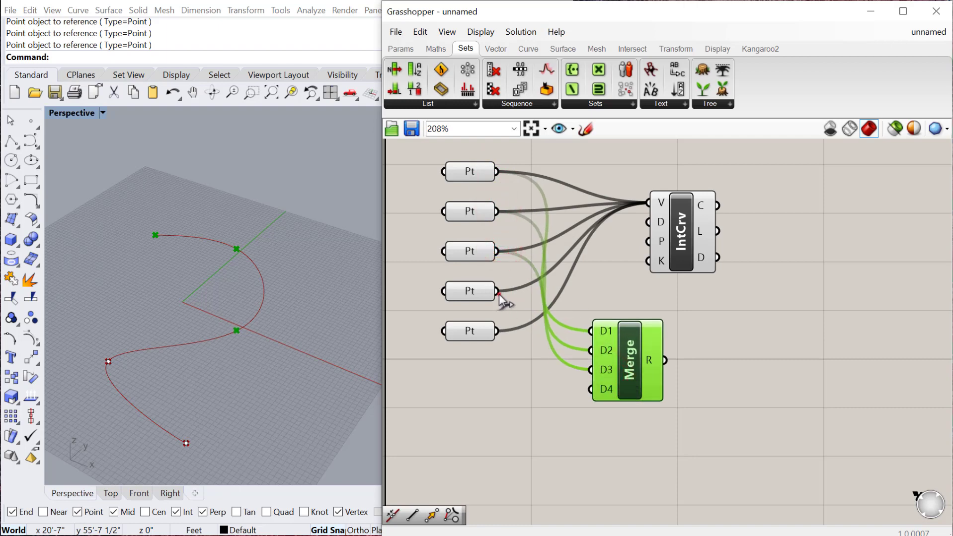
left_click_drag(497, 292, 589, 392)
left_click_drag(497, 331, 593, 400)
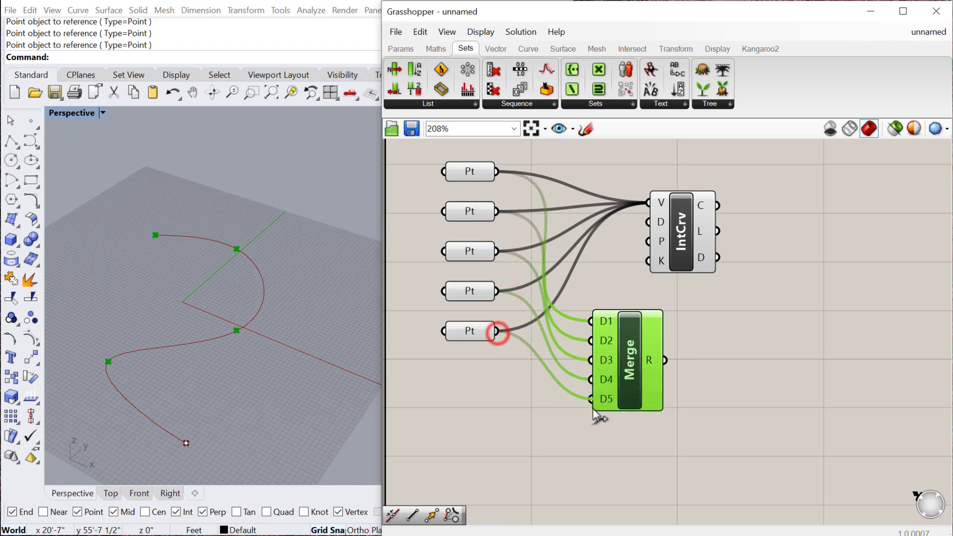
left_click_drag(595, 360, 605, 370)
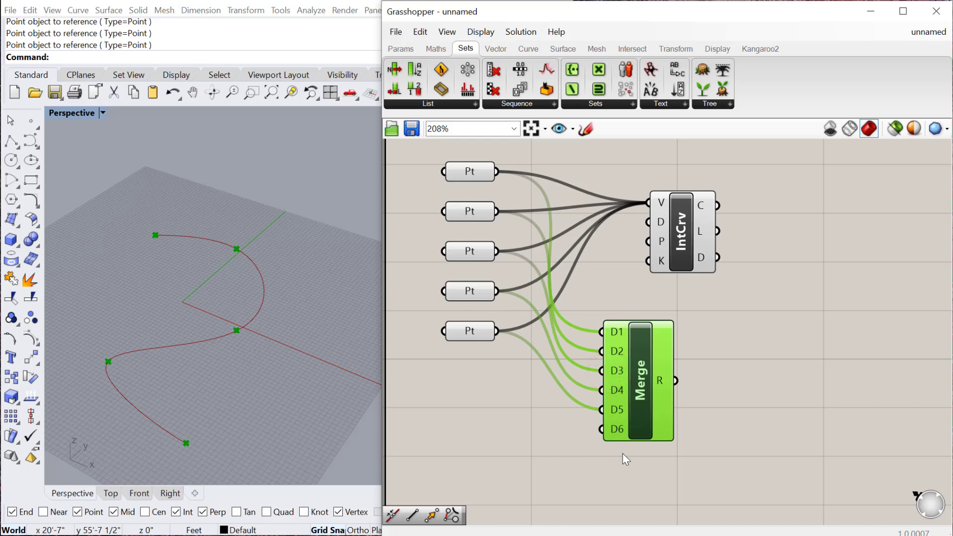
left_click_drag(630, 404, 621, 413)
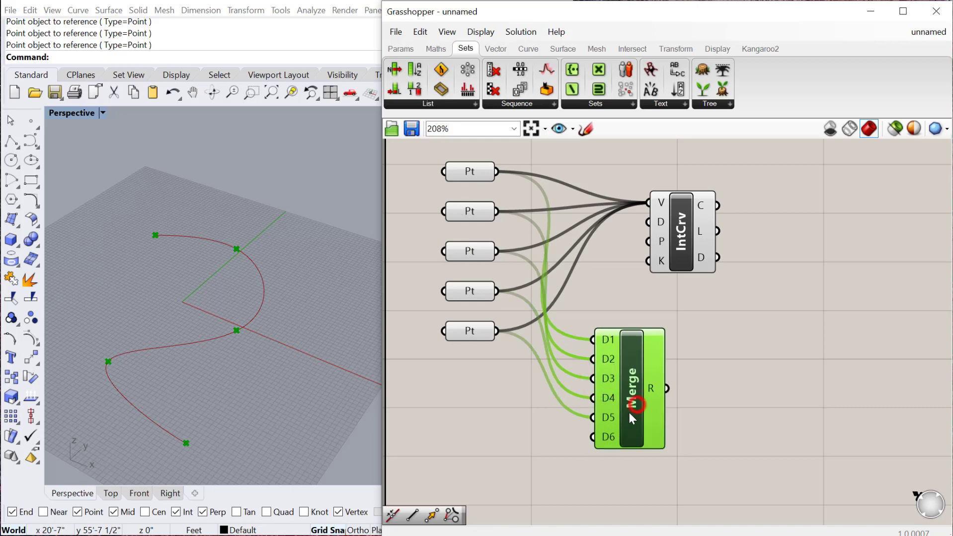
Step: Feed the Merge result R into the V input of IntCrv and place Merge between the points and IntCrv
left_click_drag(666, 390, 741, 235)
left_click_drag(614, 389, 591, 258)
Step: Try swapping the first two points between Merge inputs D1 and D2, and restore their original order
left_click_drag(503, 175, 564, 199)
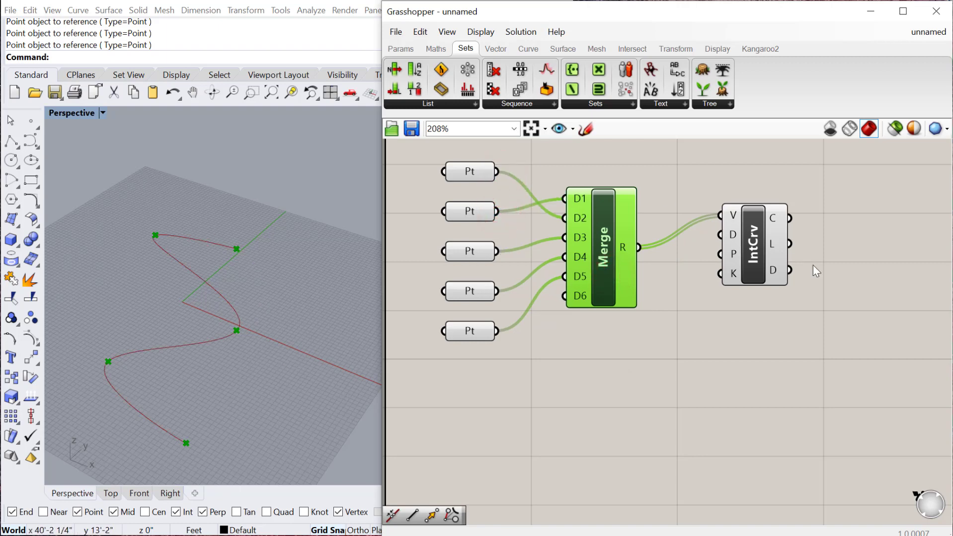
left_click_drag(497, 171, 564, 200)
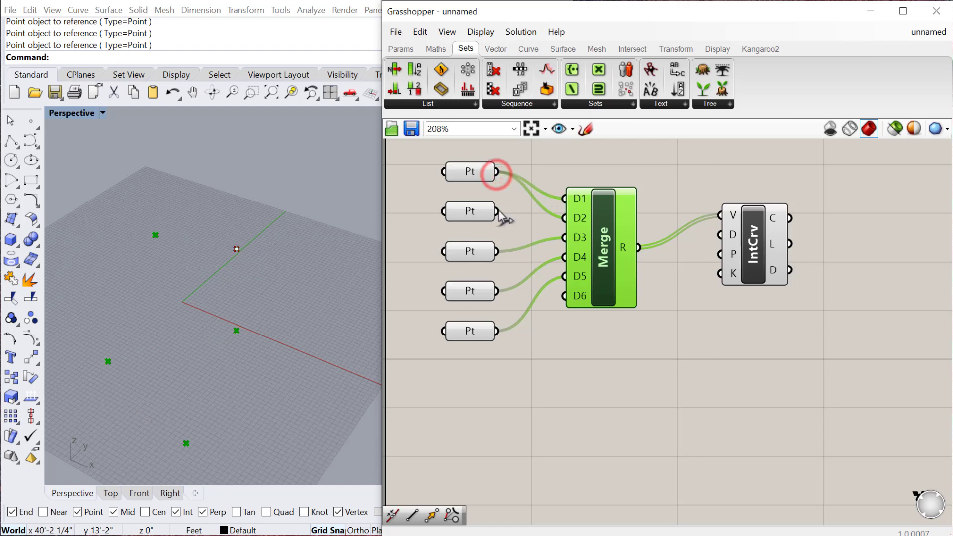
left_click_drag(496, 211, 598, 232)
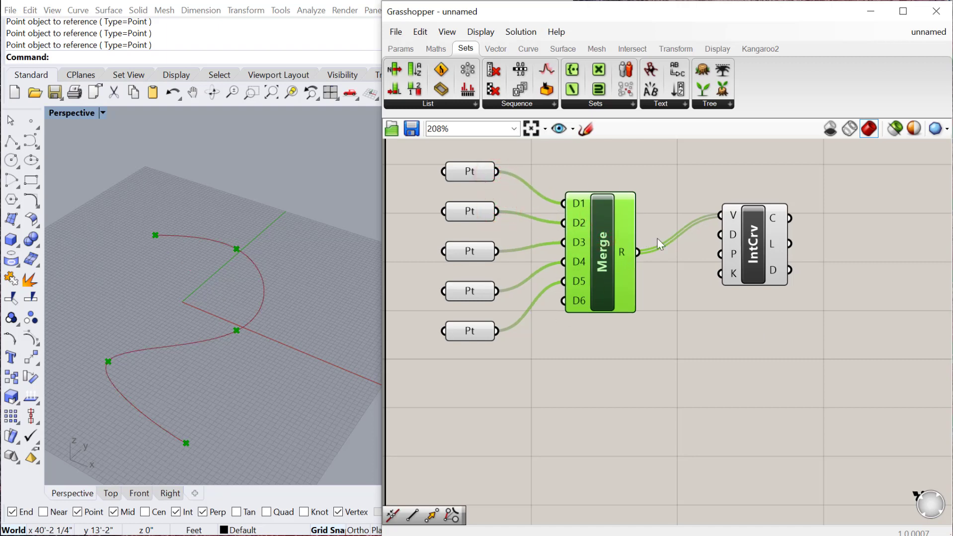
Step: Reposition IntCrv and Merge so the wire between R and V runs straight
left_click_drag(753, 251, 751, 288)
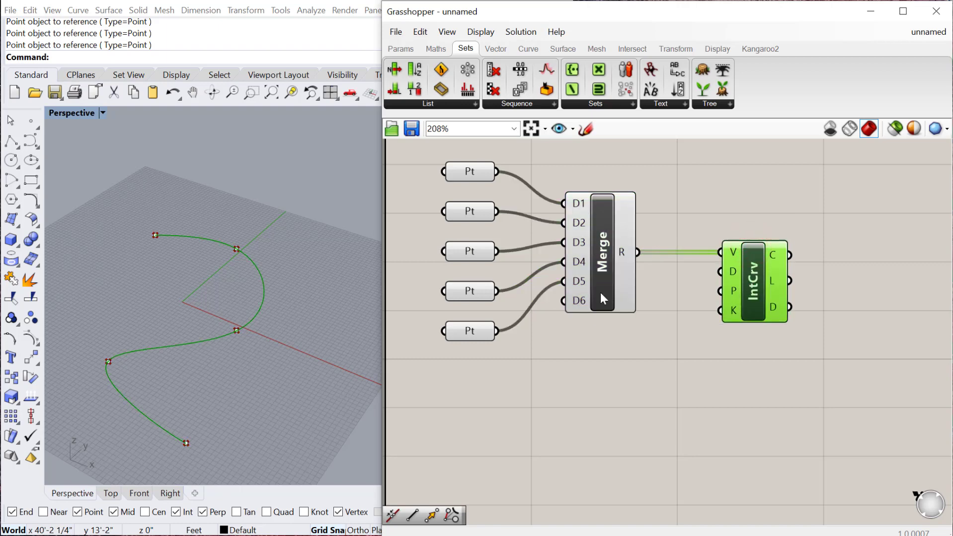
left_click(603, 256)
left_click_drag(604, 258, 610, 256)
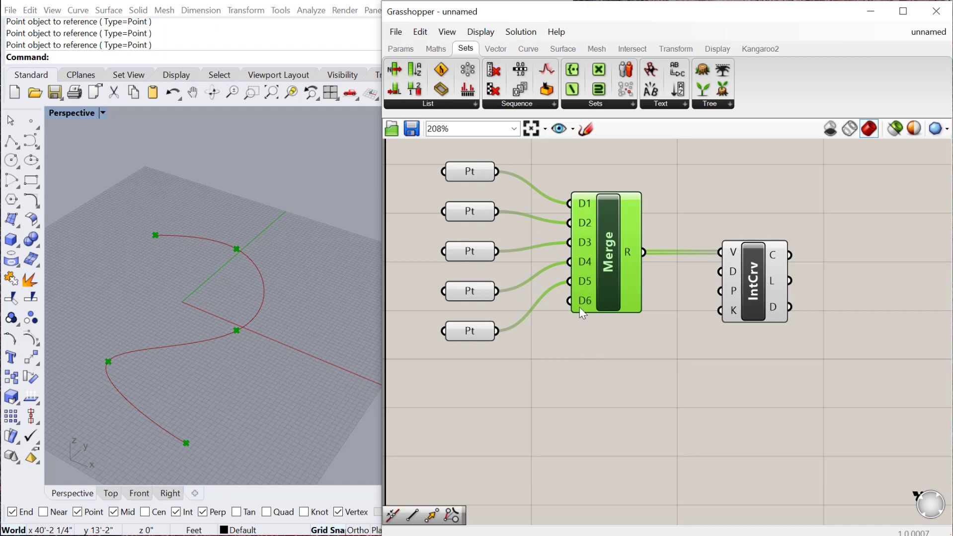
Step: Try adding a D7 input to the Merge component and remove it again
scroll(549, 287, "up", 5)
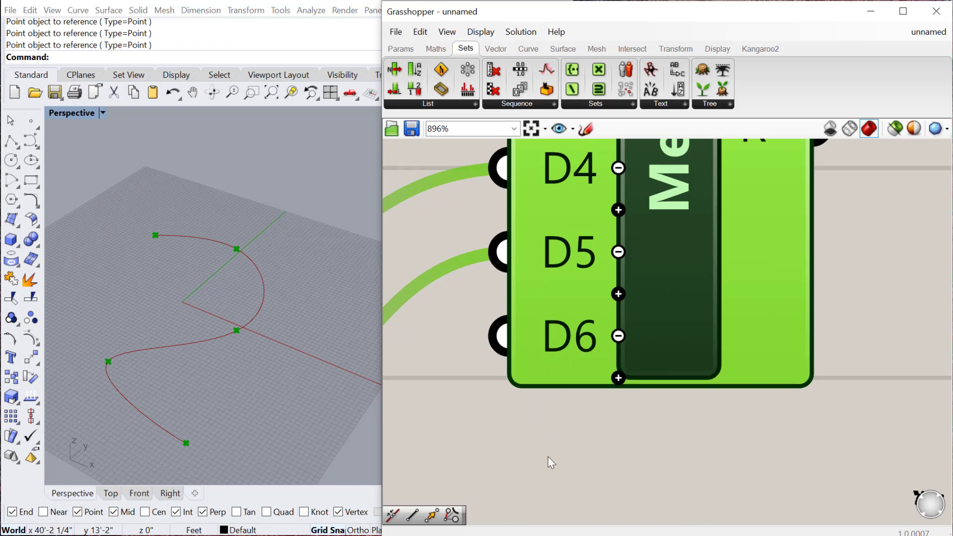
left_click(618, 378)
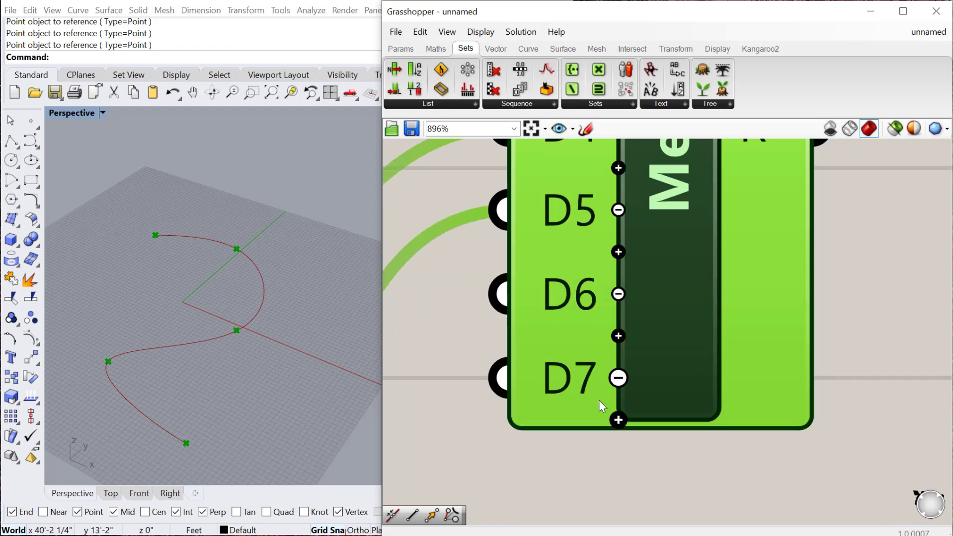
scroll(602, 369, "up", 2)
scroll(602, 369, "down", 2)
left_click(615, 377)
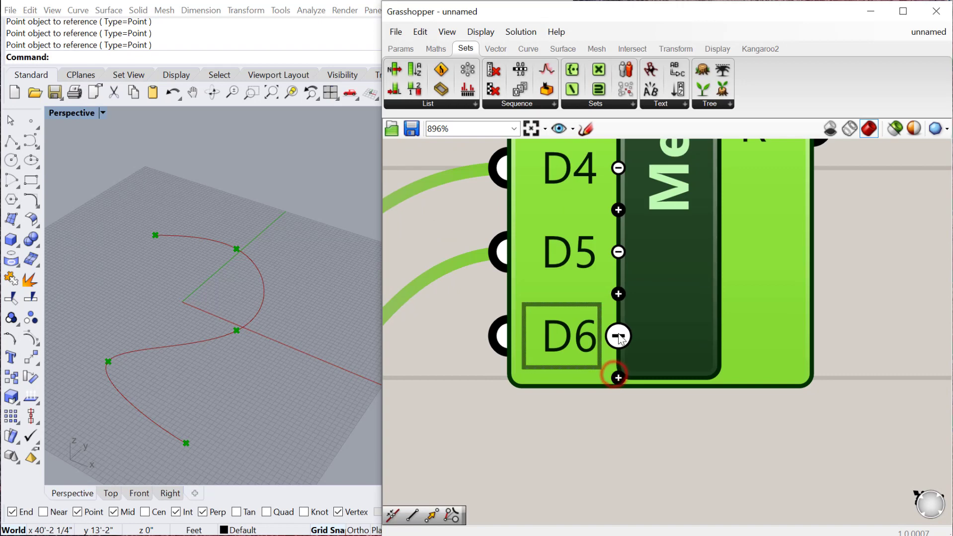
Step: Remove the unused D6 input from the Merge component
left_click(617, 334)
scroll(610, 409, "down", 4)
left_click(612, 413)
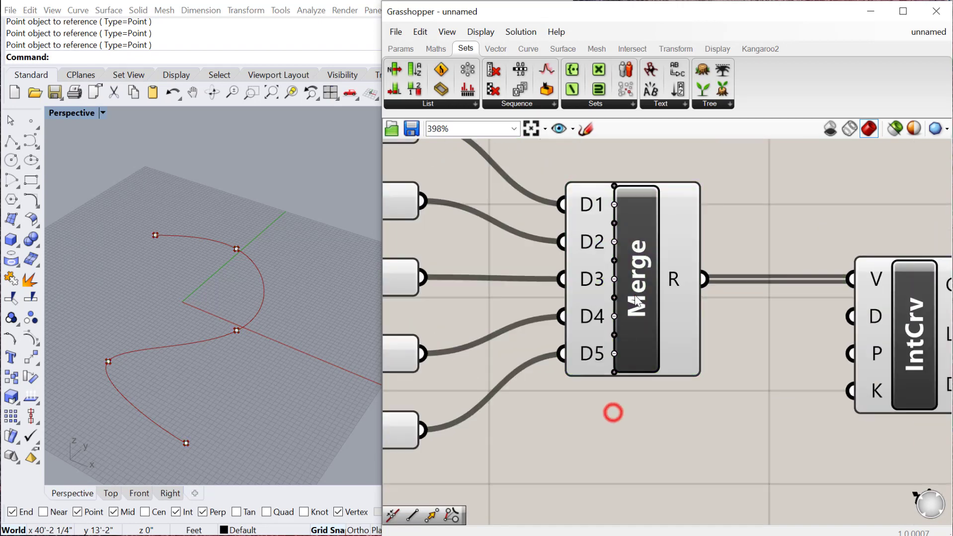
left_click(635, 297)
scroll(623, 302, "down", 4)
Step: Add a number slider ranging from 1 to 3 below Merge and connect it to IntCrv's D input
left_click(738, 328)
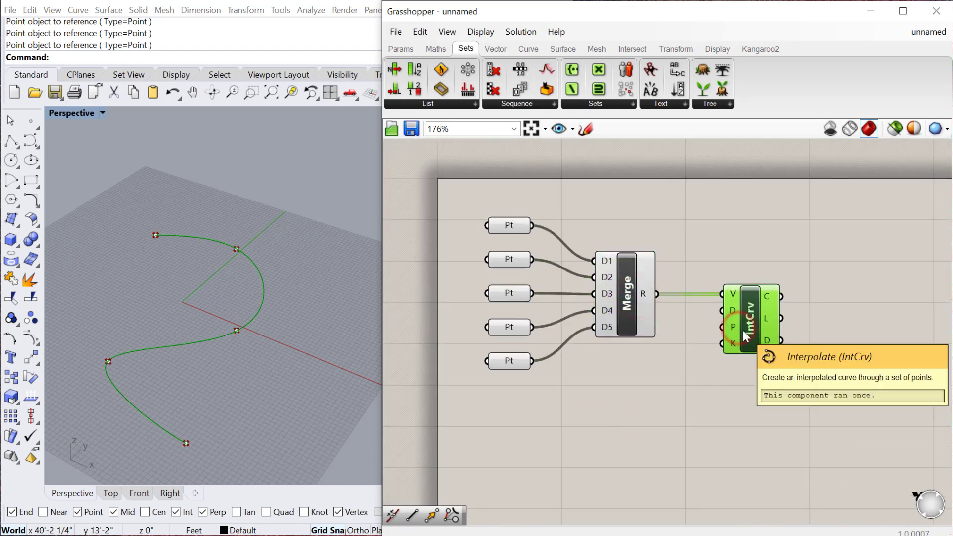
mouse_move(735, 324)
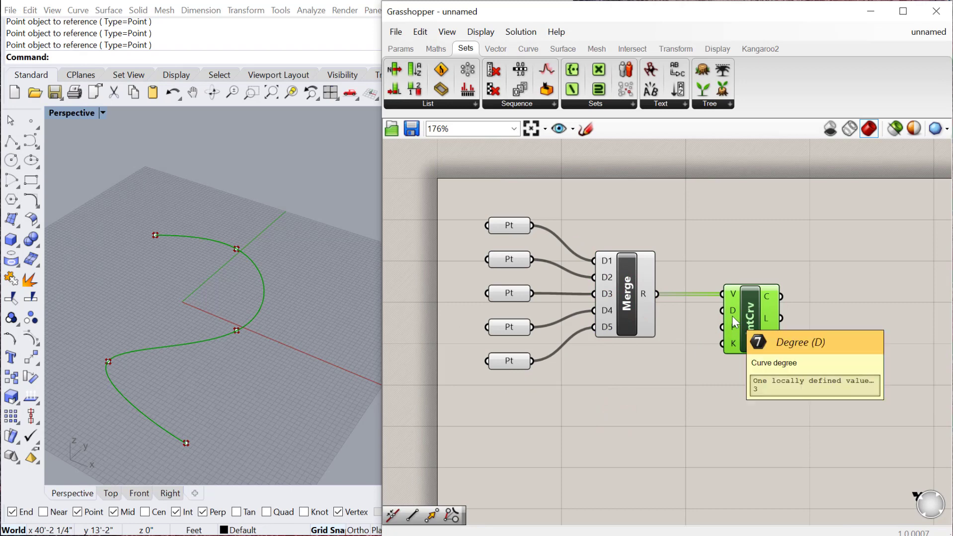
left_click(657, 378)
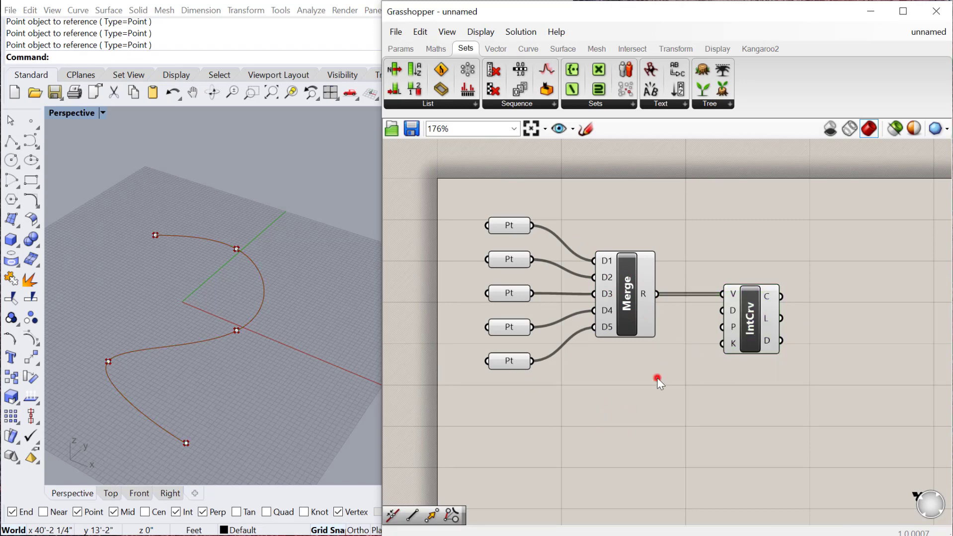
double_click(657, 378)
type("1<3")
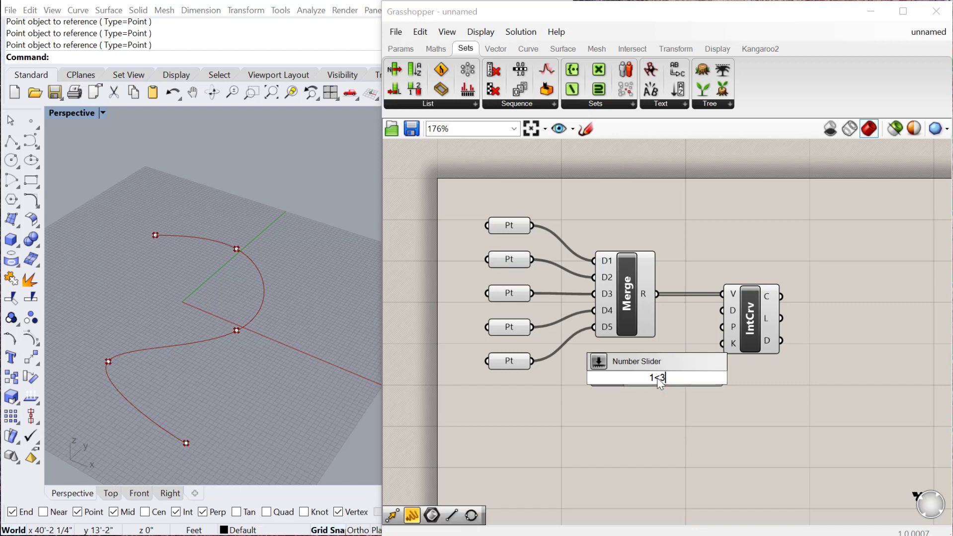
key("Return")
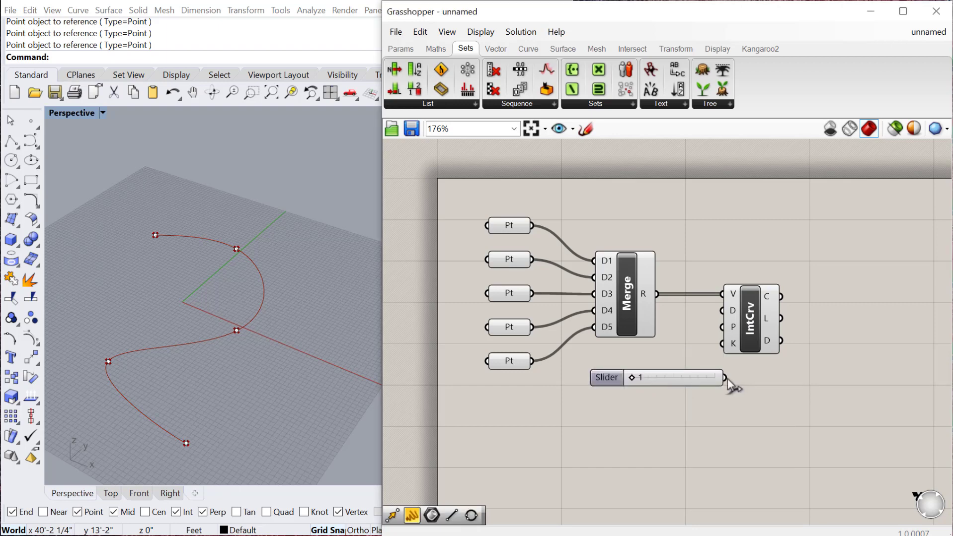
left_click_drag(726, 379, 724, 311)
Step: Set the Degree slider to 3 and arrange the slider and IntCrv so the wire from Merge runs straight
left_click_drag(744, 317, 756, 321)
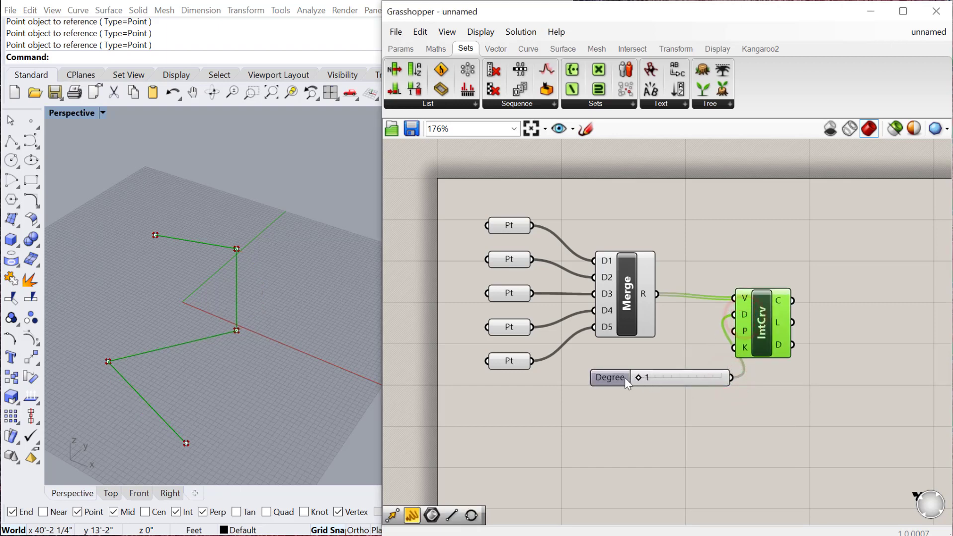
left_click_drag(624, 378, 598, 388)
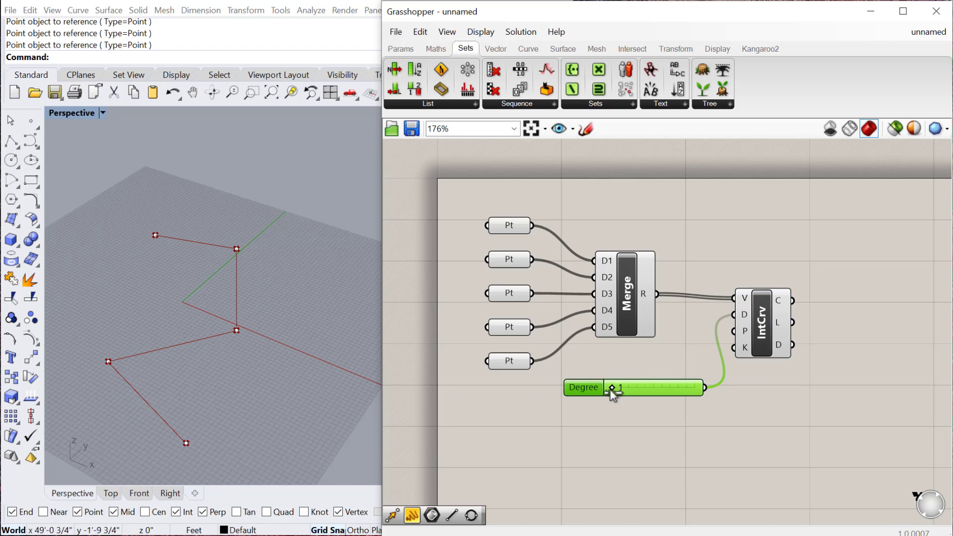
left_click_drag(612, 391, 678, 398)
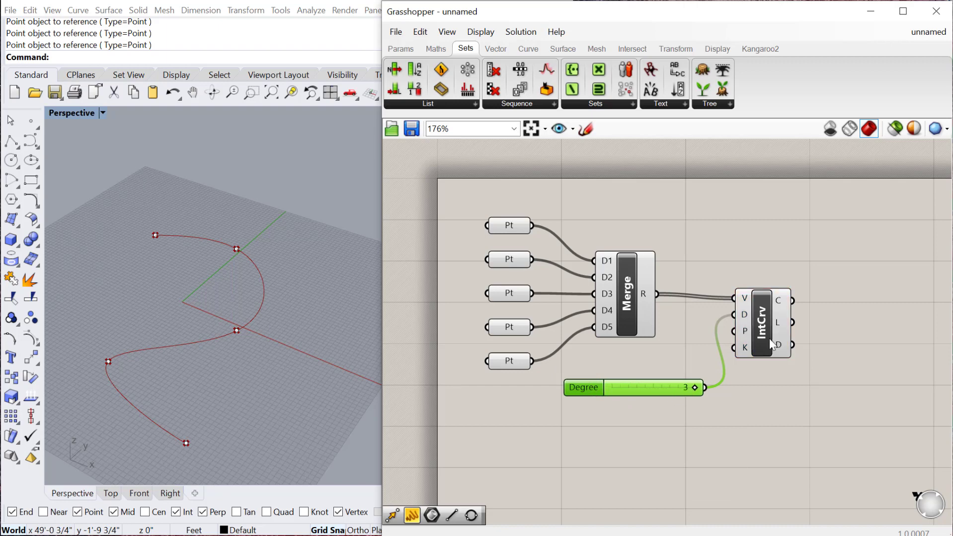
left_click_drag(767, 341, 773, 336)
Step: Add a Boolean Toggle below the Degree slider and connect it to IntCrv's P input
mouse_move(753, 331)
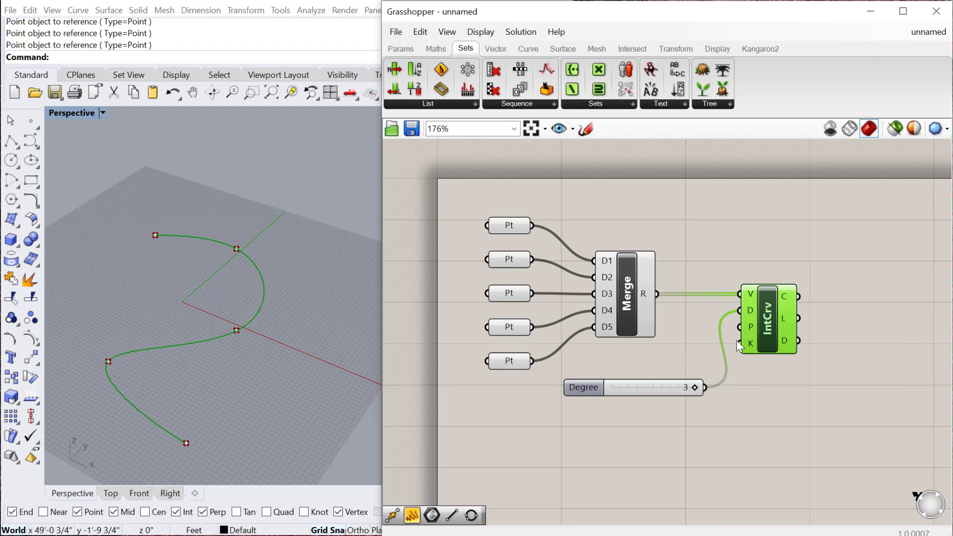
double_click(609, 429)
type("BOOLE")
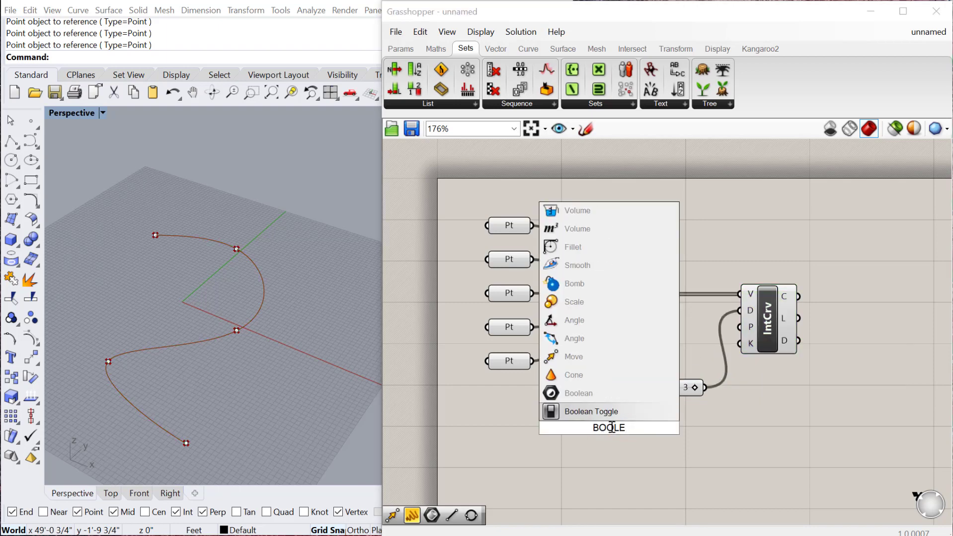
left_click(608, 415)
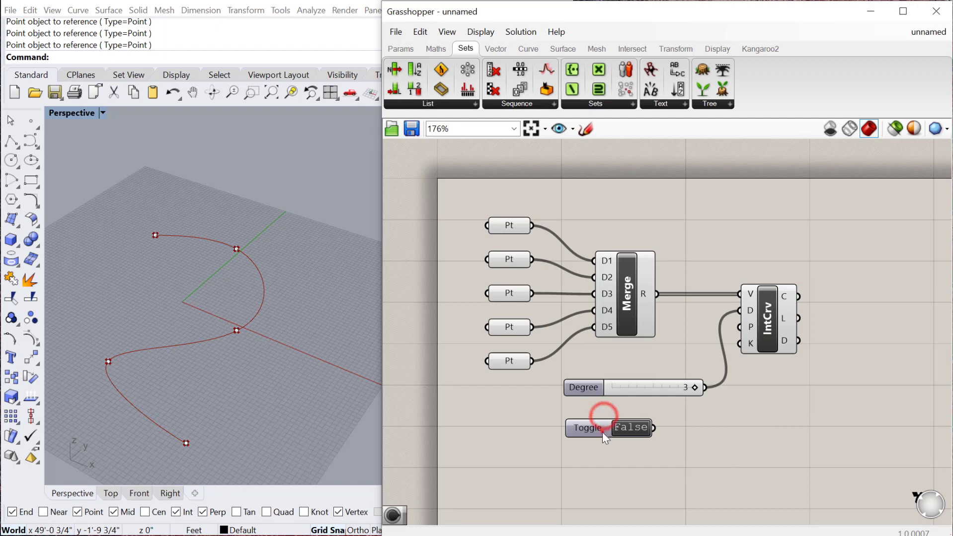
left_click(602, 433)
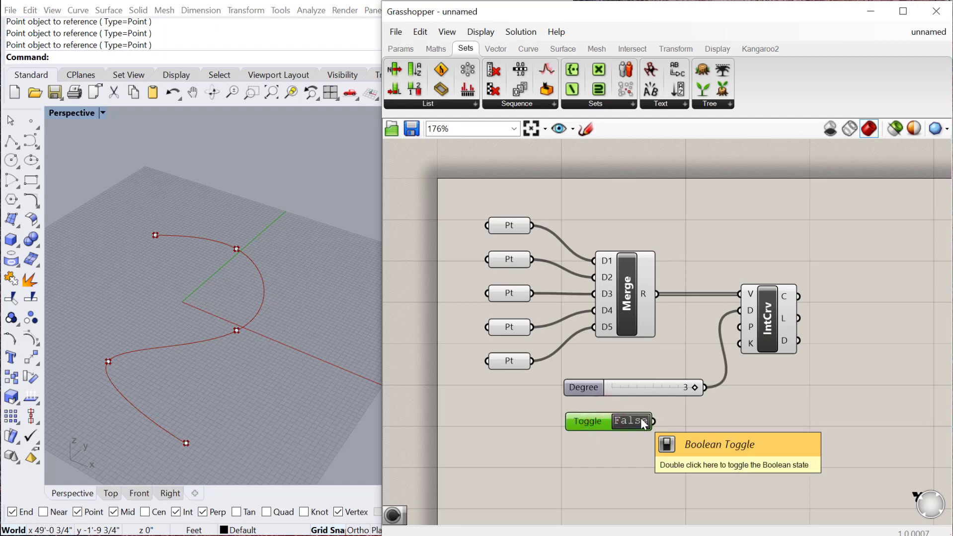
left_click_drag(653, 422, 746, 332)
Step: Move IntCrv down beside the slider and toggle, and set the toggle to True to make the curve periodic
left_click_drag(759, 330, 765, 395)
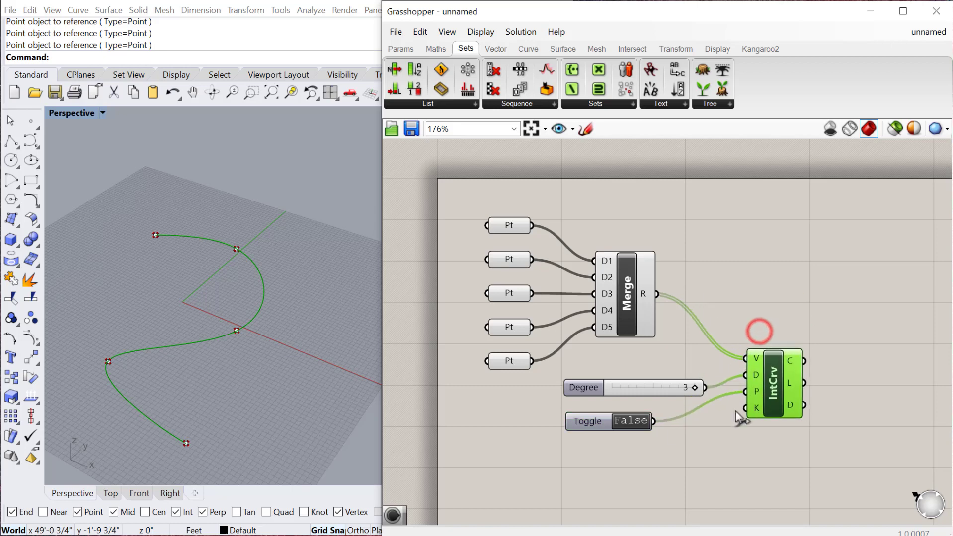
double_click(626, 422)
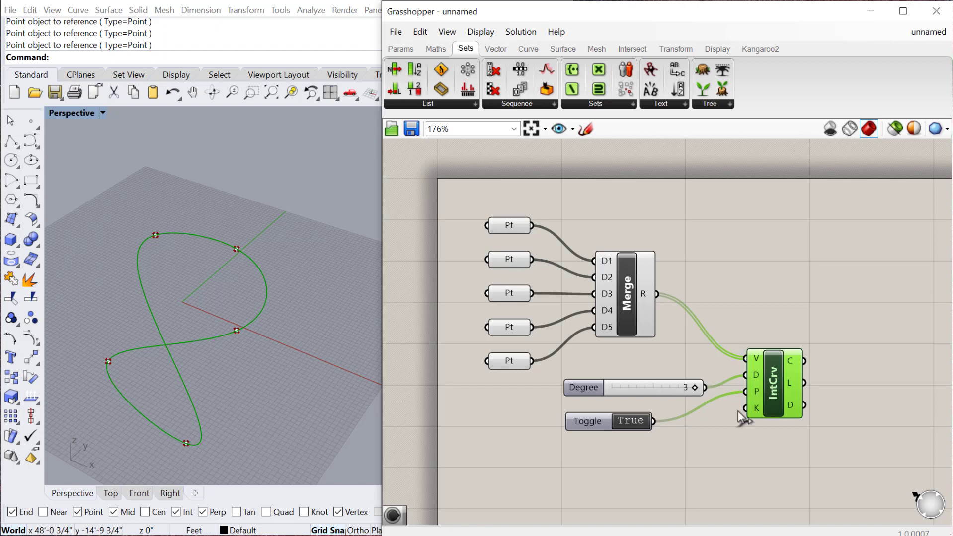
right_click_drag(695, 419, 663, 365)
left_click_drag(754, 345, 755, 336)
Step: Add a PolyLine component below IntCrv and connect Merge's R output to its V input
scroll(730, 325, "down", 2)
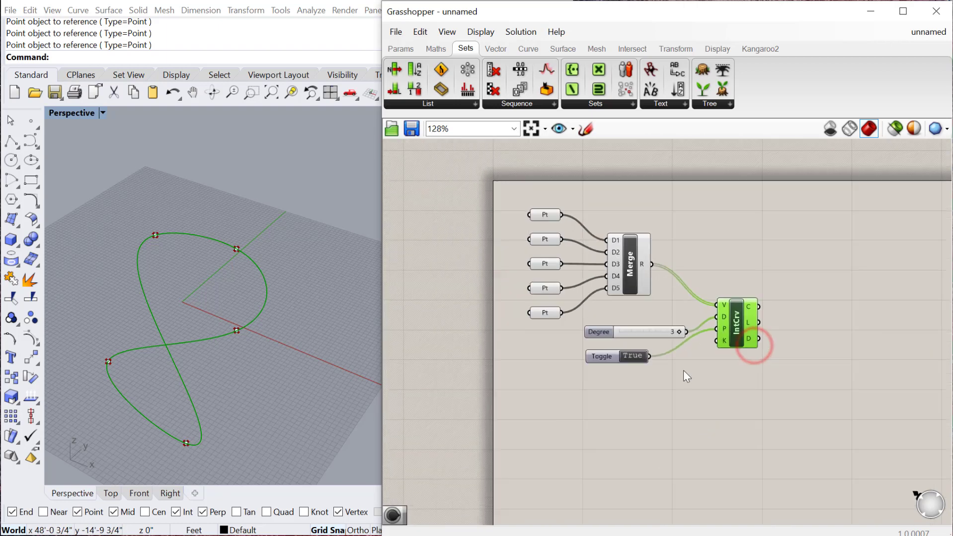
left_click(530, 47)
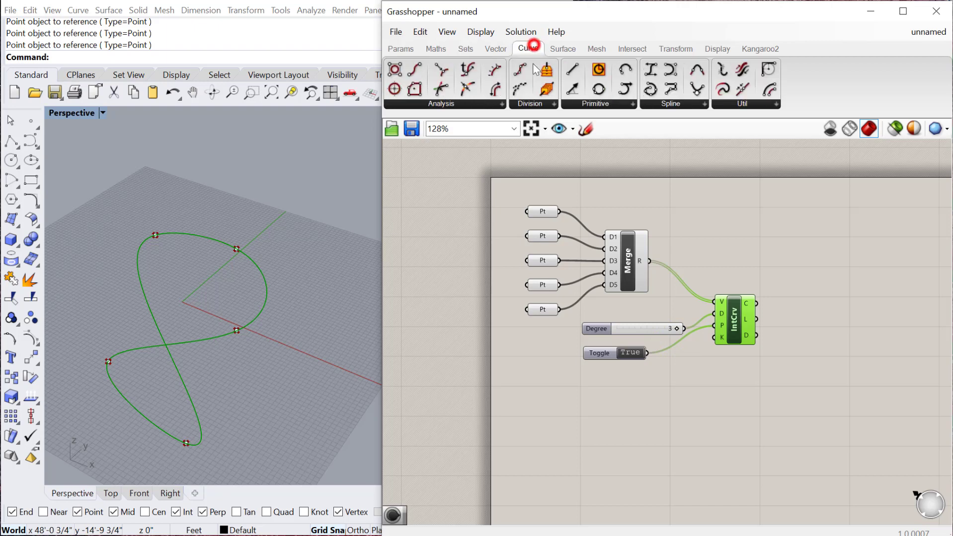
left_click(688, 105)
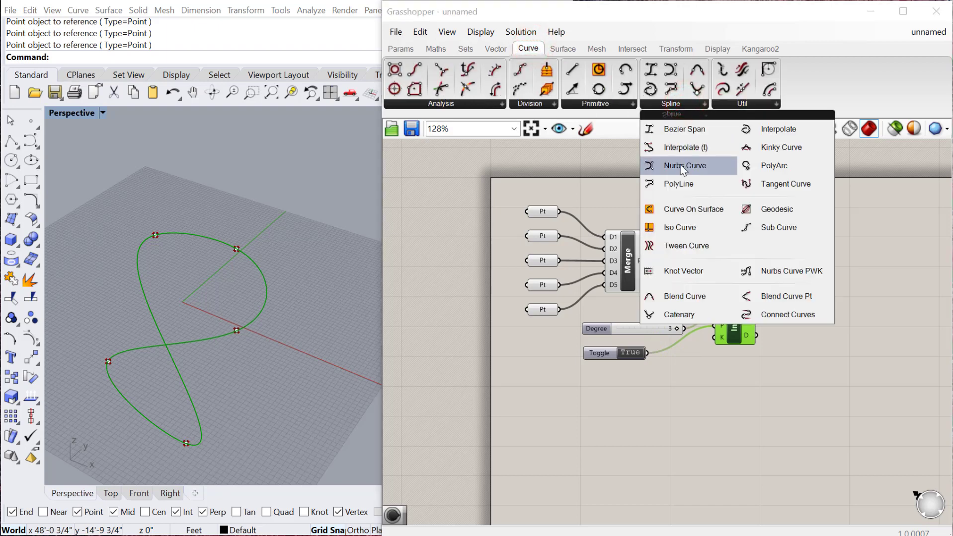
left_click(670, 182)
left_click(728, 418)
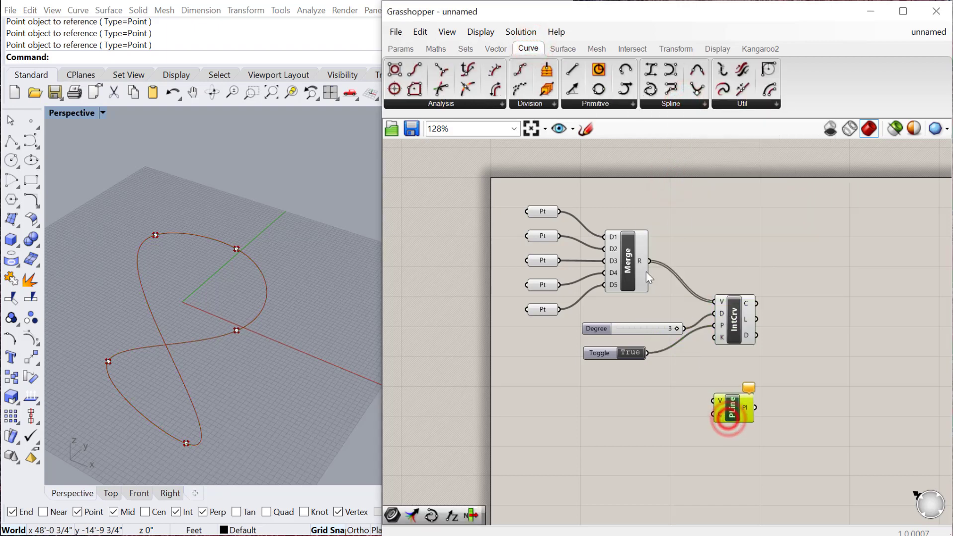
left_click_drag(649, 260, 714, 401)
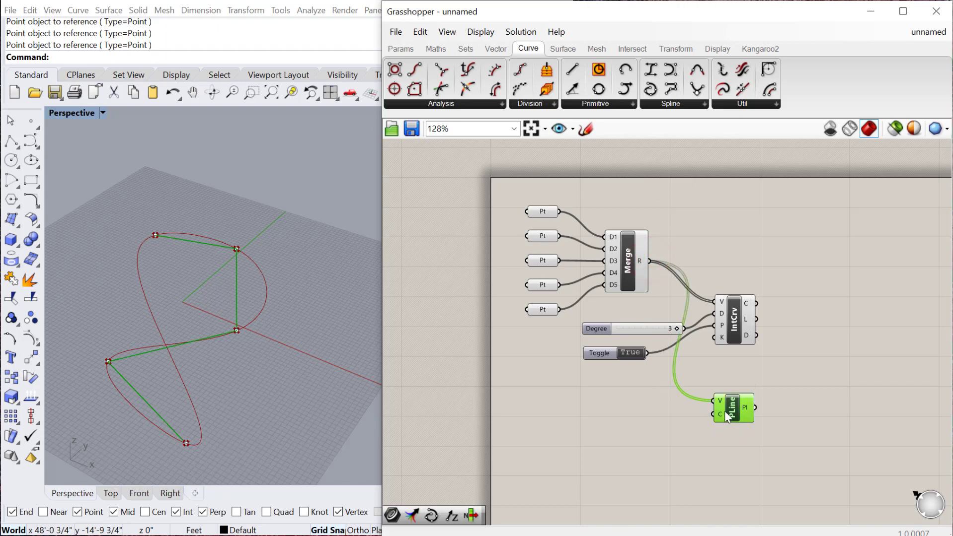
Step: Turn off the preview of the IntCrv component
scroll(660, 419, "up", 2)
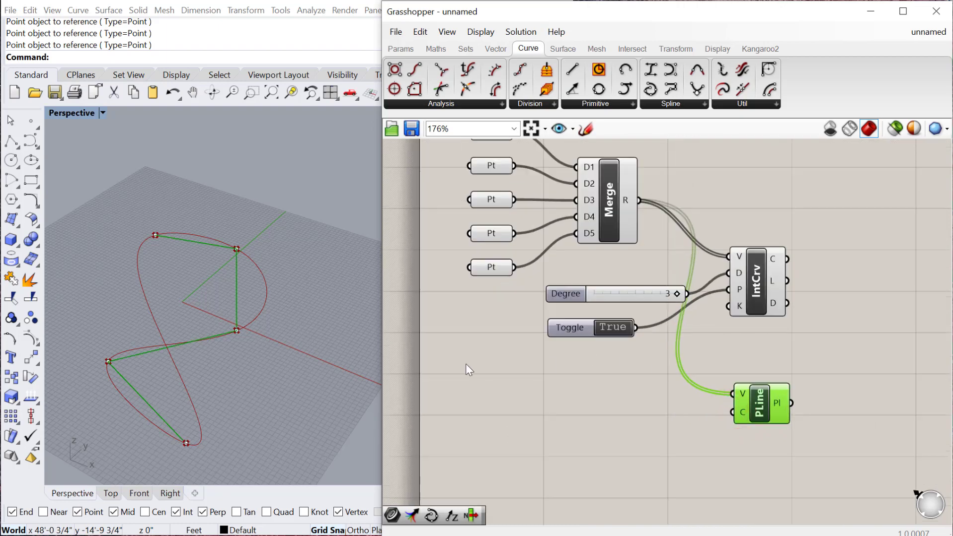
left_click(742, 270)
right_click(762, 185)
left_click(790, 206)
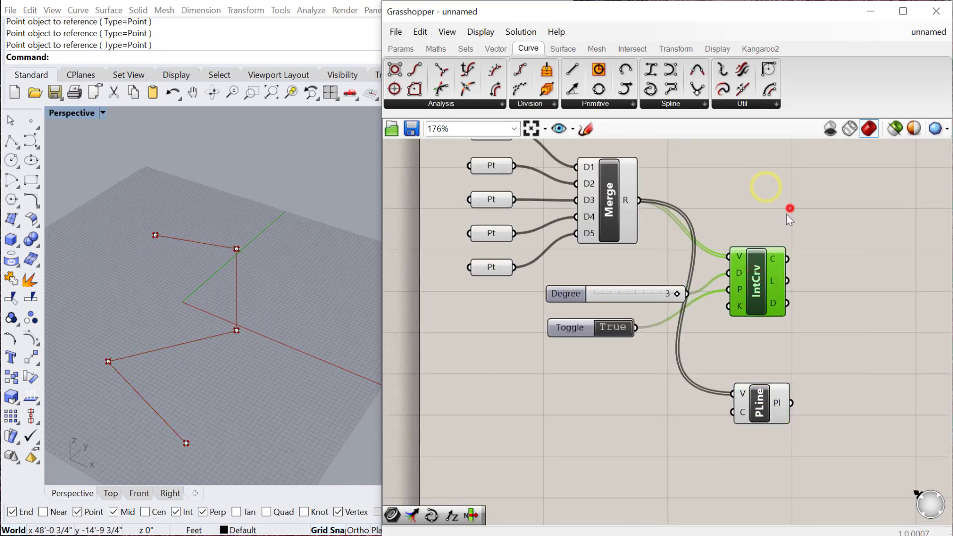
Step: Duplicate the Boolean toggle below the original and connect the copy to PLine's C input
left_click(582, 328)
left_click_drag(582, 329, 579, 386, "alt")
left_click_drag(641, 395, 732, 412)
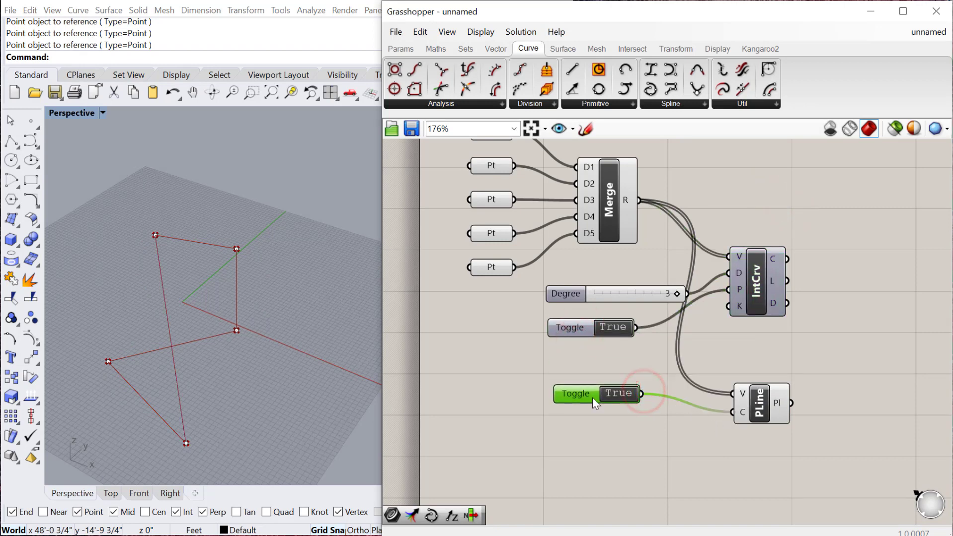
Step: Switch PLine's toggle to False and back to True, and nudge PLine up to align with it
double_click(618, 394)
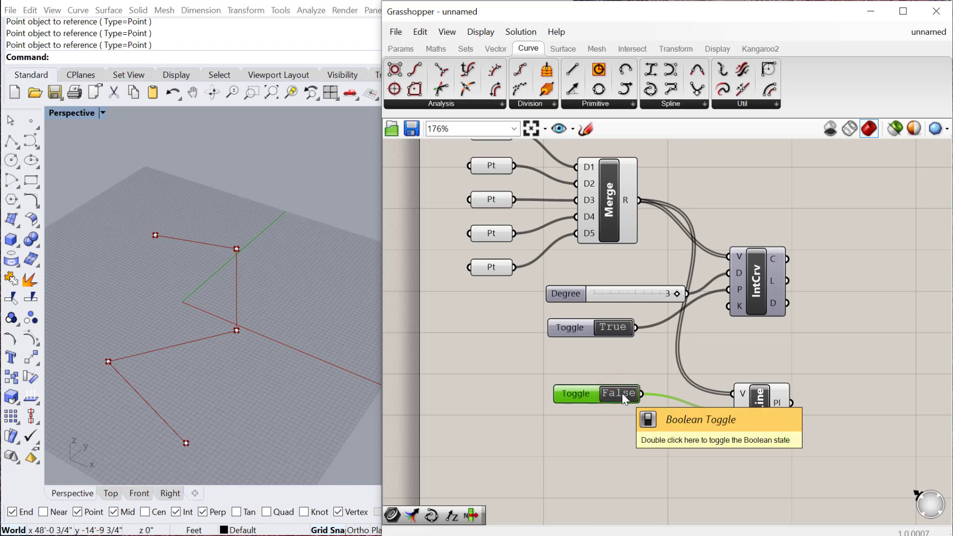
double_click(607, 394)
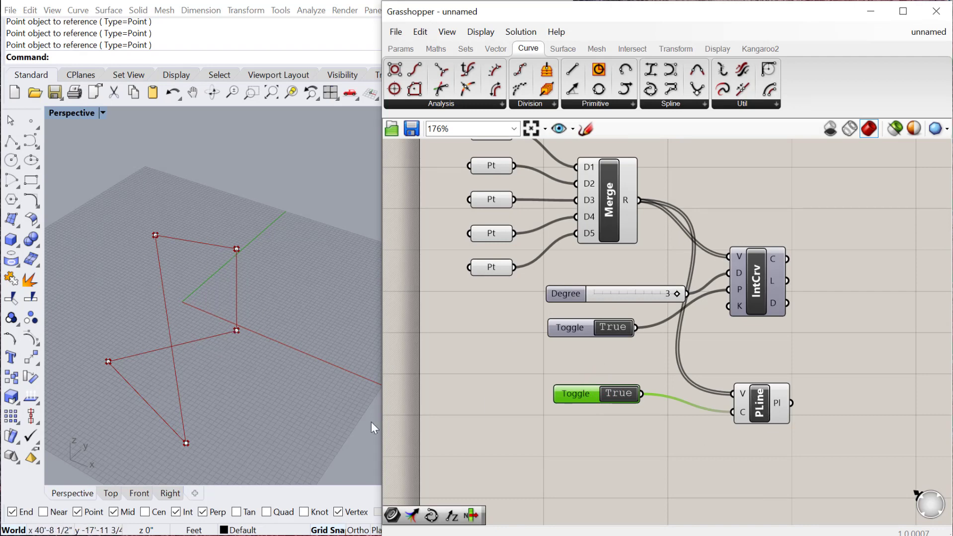
left_click_drag(761, 410, 760, 402)
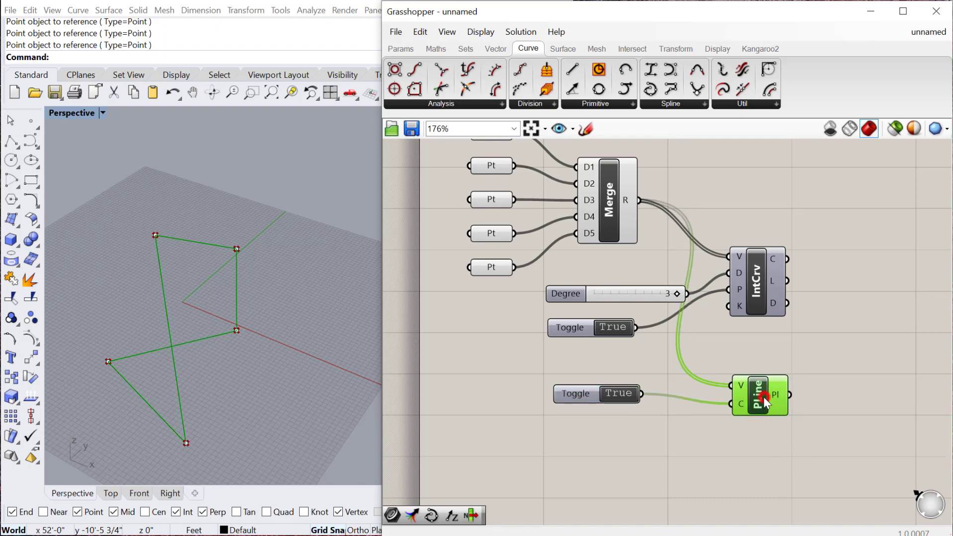
Step: Add a Nurbs Curve component below PLine and connect Merge's R output to its V input
scroll(701, 306, "down", 2)
right_click_drag(704, 403, 647, 375)
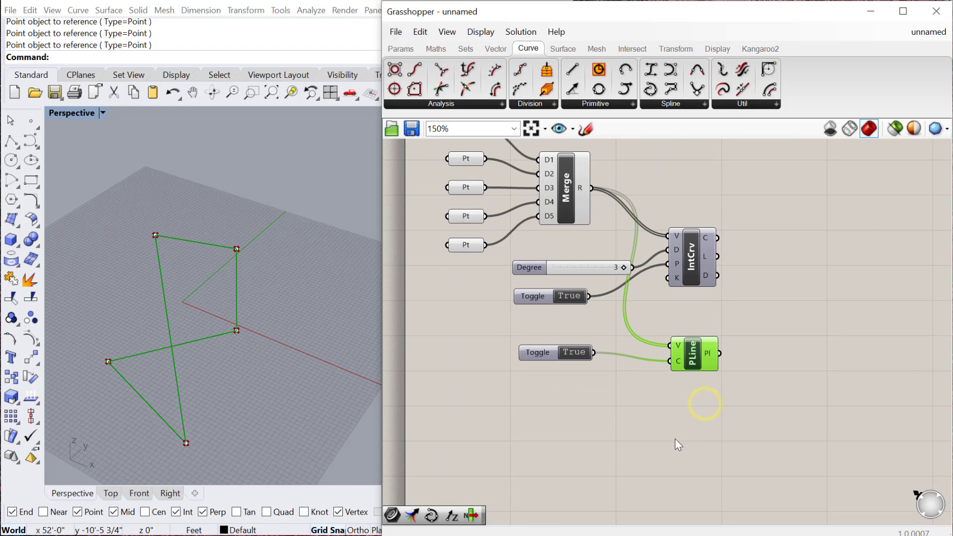
left_click(684, 104)
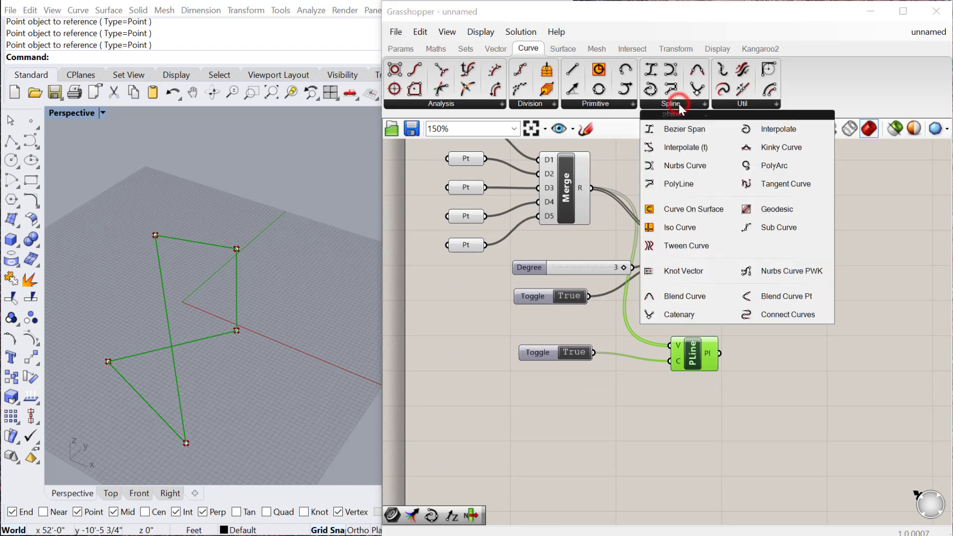
left_click(686, 165)
left_click(693, 437)
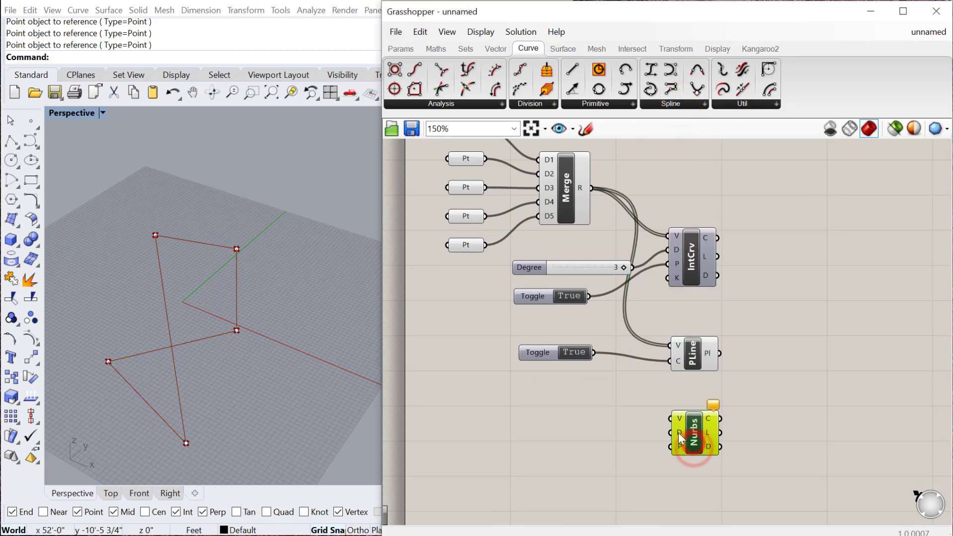
mouse_move(591, 187)
left_mouse_down()
mouse_move(649, 387)
mouse_move(670, 419)
left_mouse_up()
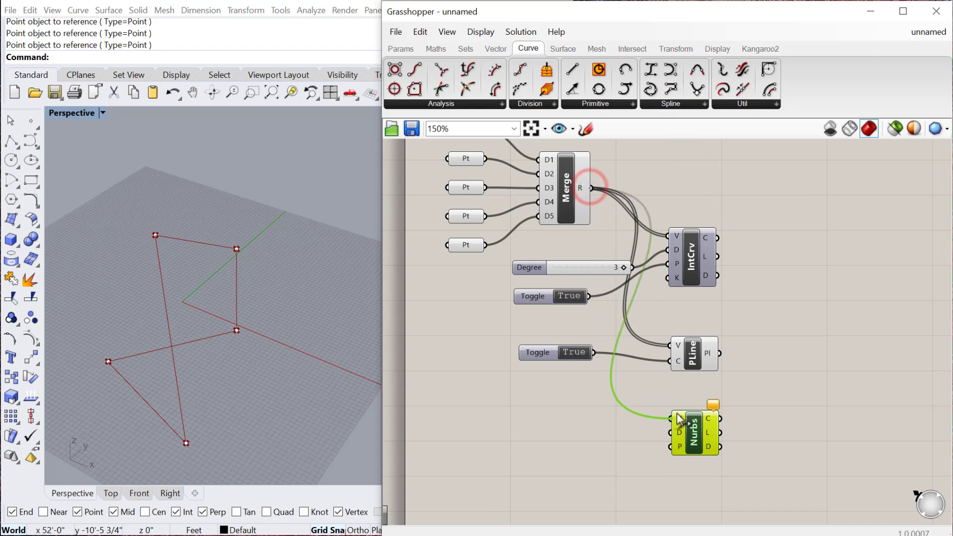
Step: Turn off the preview of PLine and turn the preview of IntCrv back on
right_click_drag(687, 410, 709, 370)
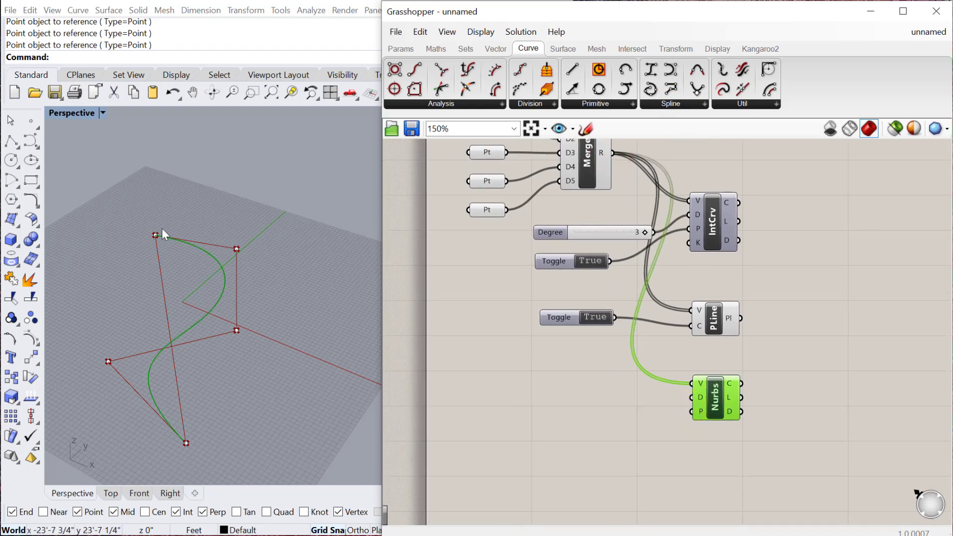
left_click(713, 318)
right_click(716, 272)
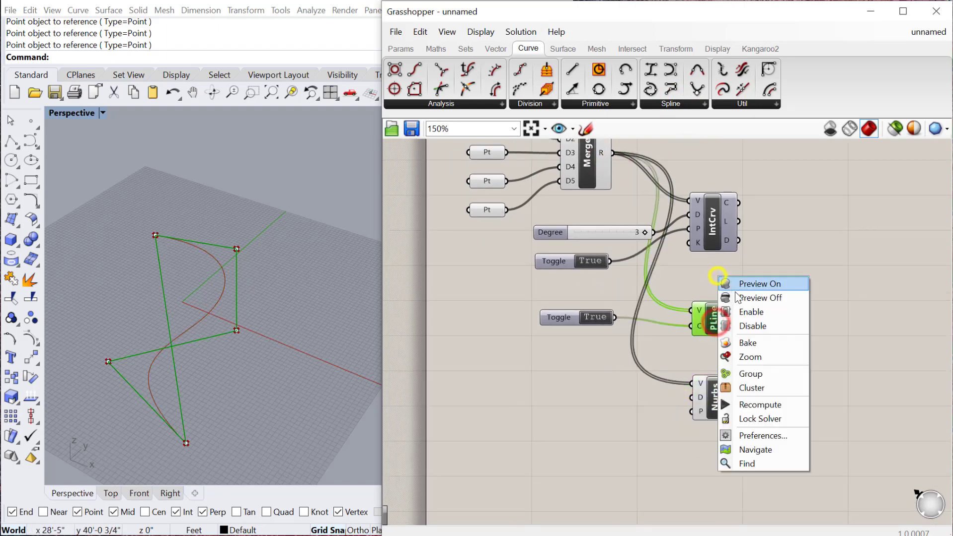
left_click(714, 231)
right_click(717, 160)
left_click(735, 169)
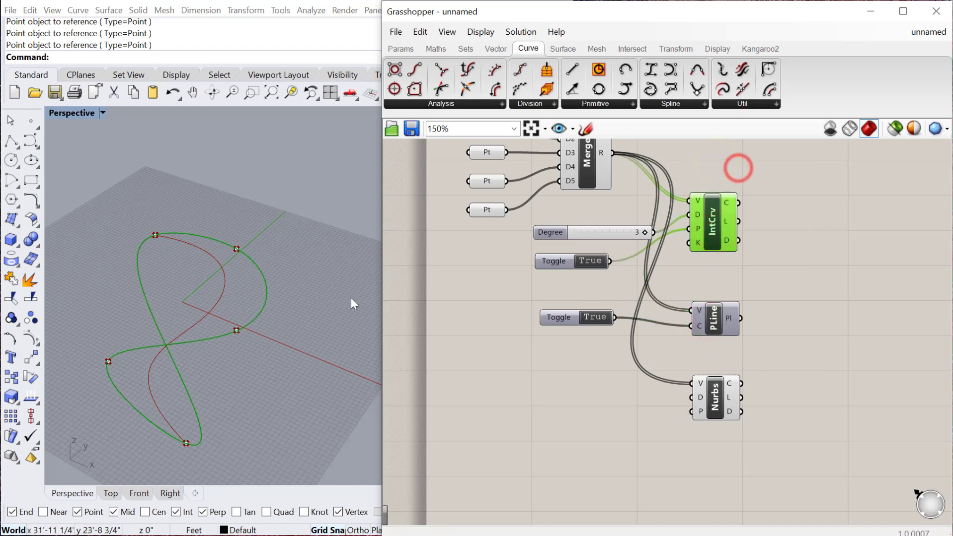
Step: Set the toggle feeding IntCrv's P input to False and select the Nurbs component to highlight its curve
left_click(589, 263)
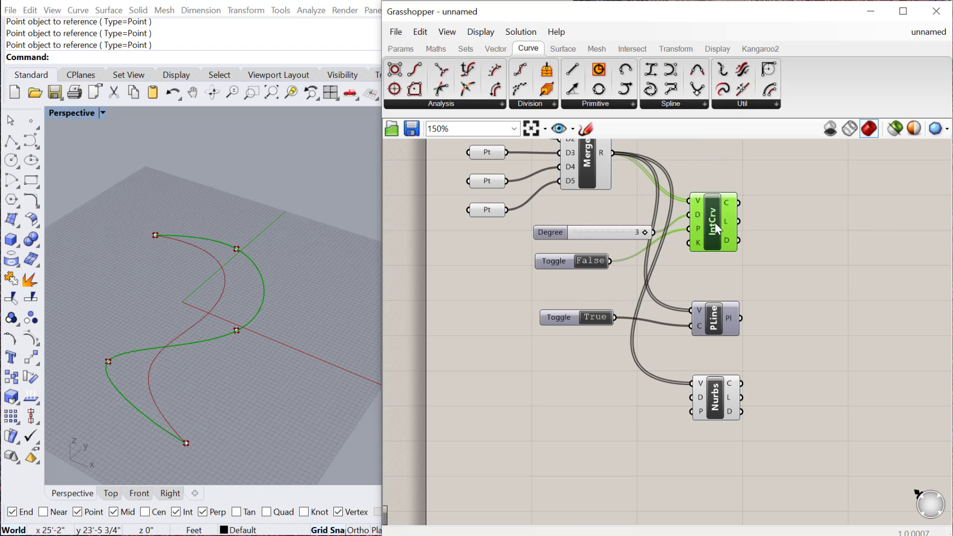
right_click_drag(713, 395, 723, 352)
left_click(724, 353)
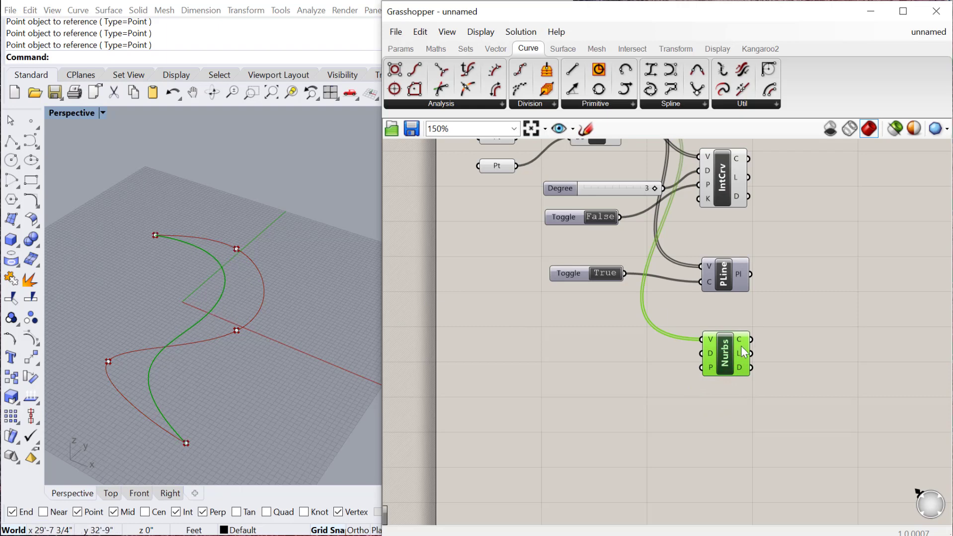
mouse_move(708, 356)
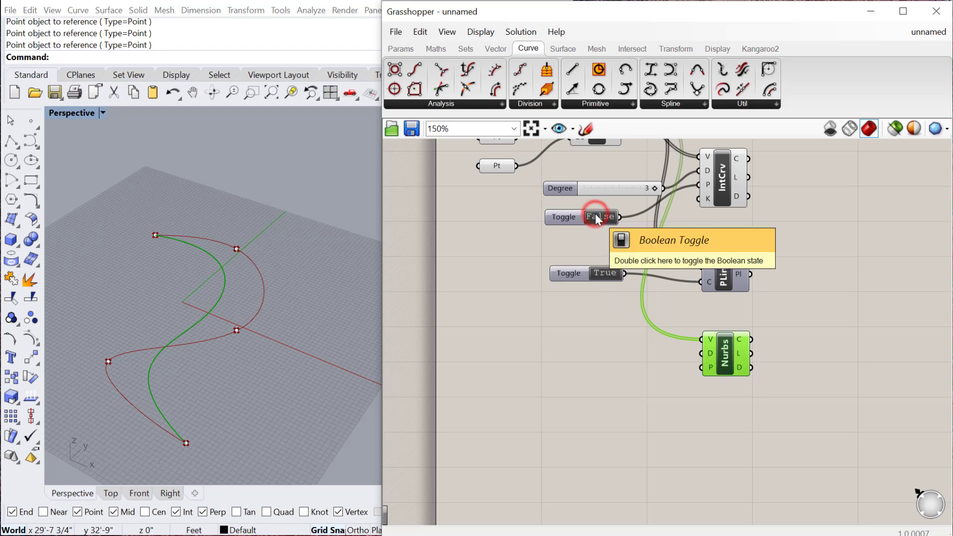
key("ctrl+c")
key("ctrl+v")
key("Delete")
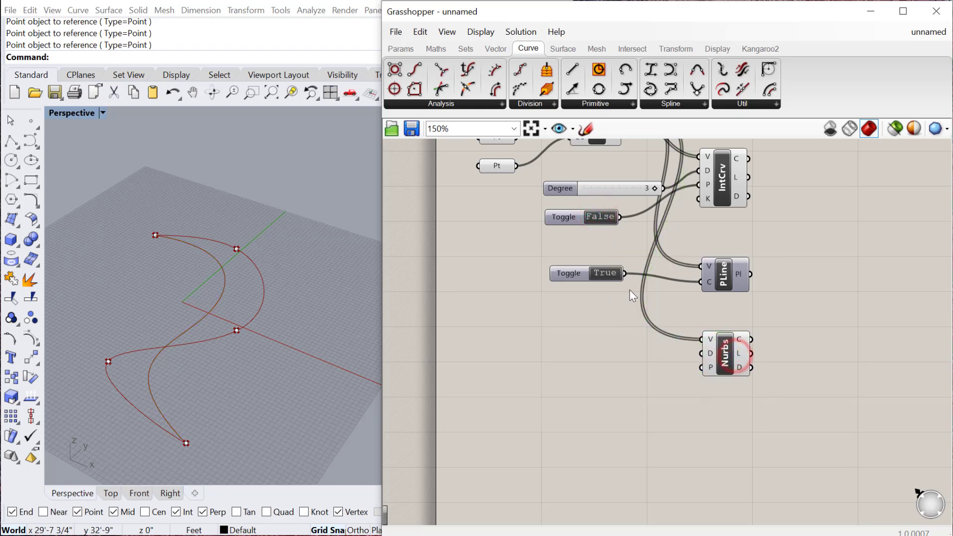
Step: Duplicate PLine's Boolean toggle below it, connect the copy to the Nurbs component's P input and set it to False
double_click(607, 278)
double_click(607, 273)
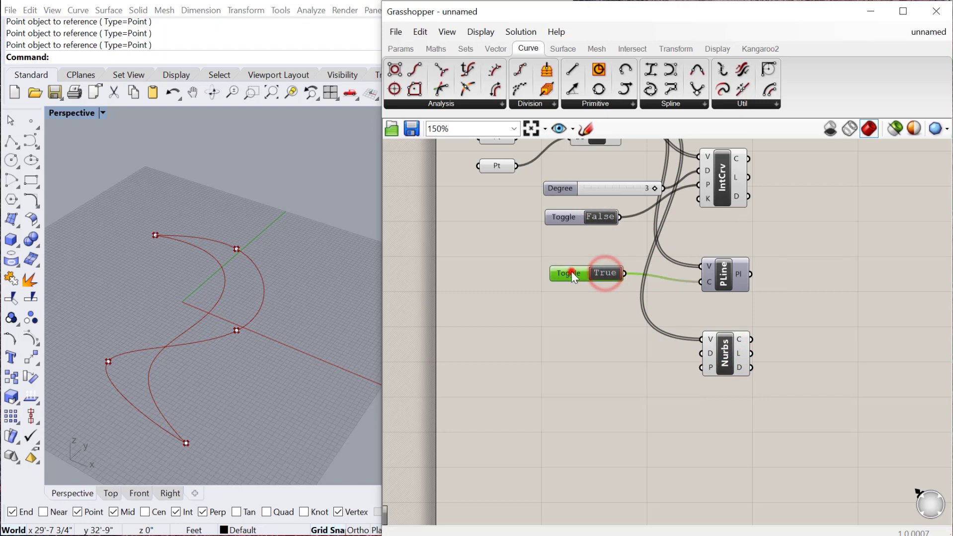
double_click(571, 272)
left_click(584, 309)
left_click(564, 275)
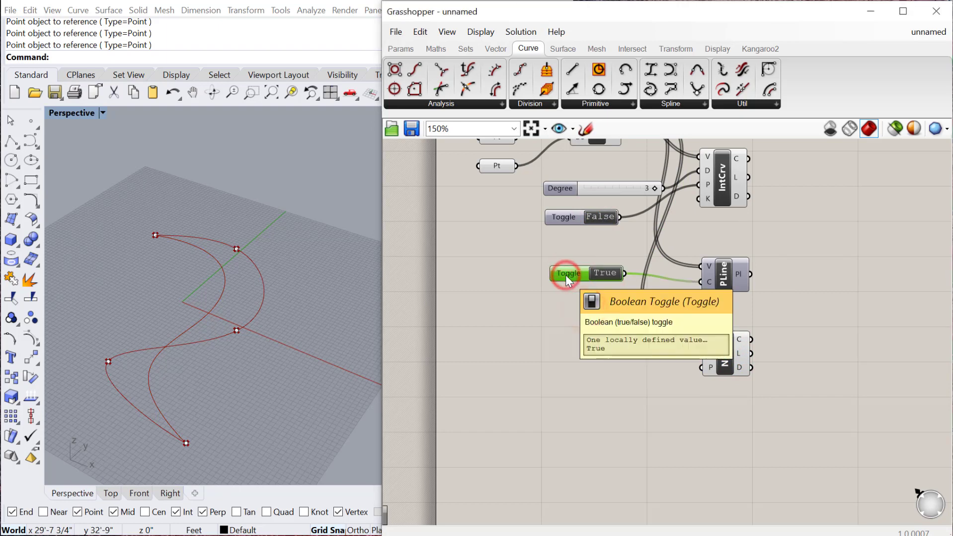
left_click_drag(568, 279, 565, 382, "alt")
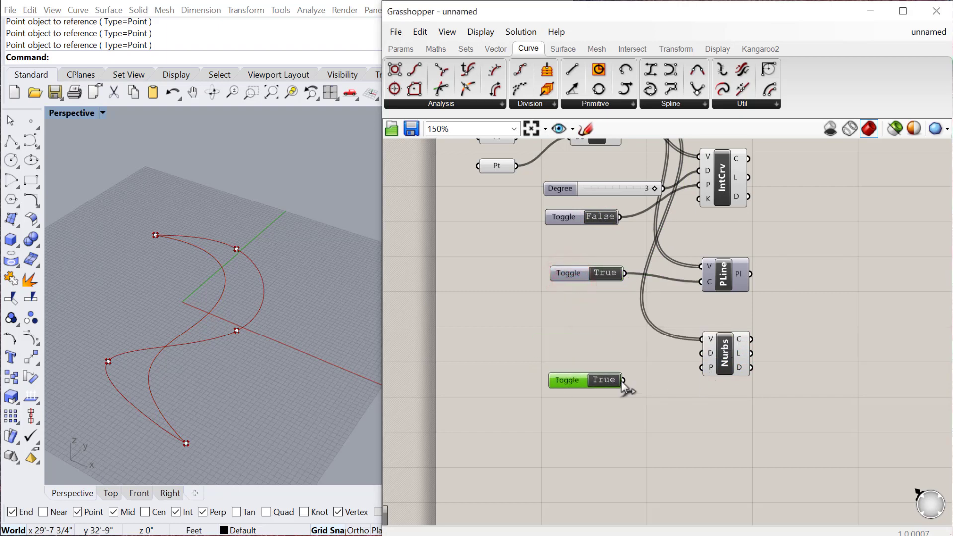
left_click_drag(697, 369, 696, 369)
left_click_drag(624, 381, 676, 380)
left_click(603, 380)
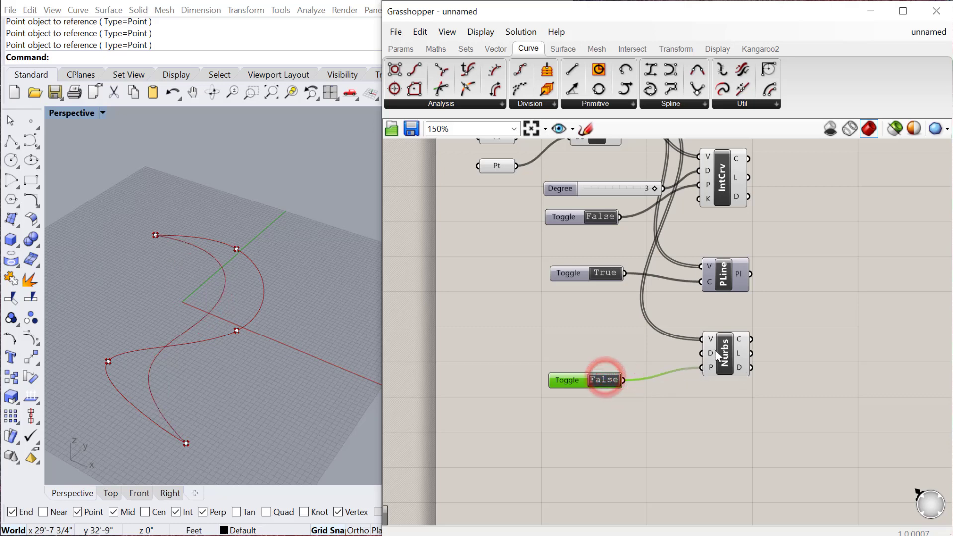
Step: Copy IntCrv's Degree slider, place the copy beside the Nurbs component and connect it to the D input
left_click(602, 191)
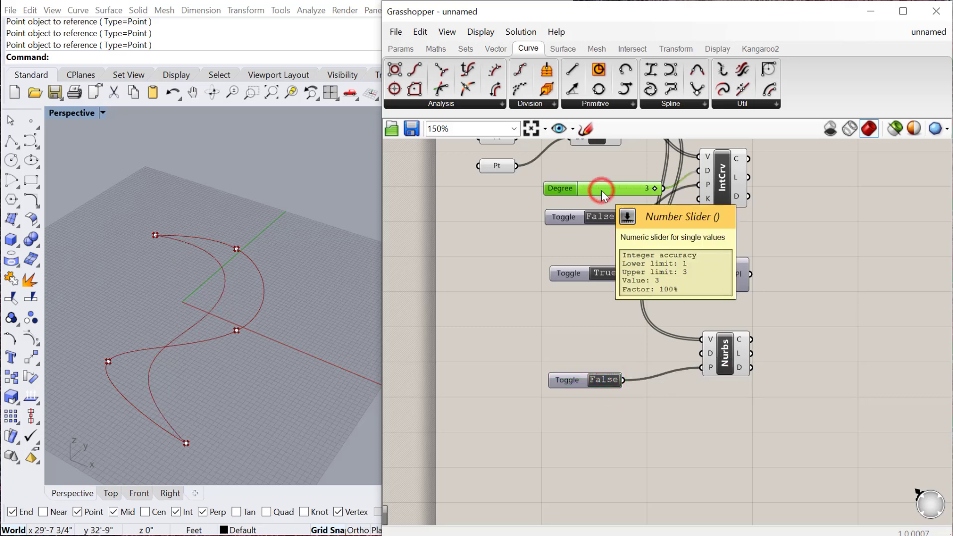
key("ctrl+c")
key("ctrl+v")
left_click_drag(611, 197, 580, 348)
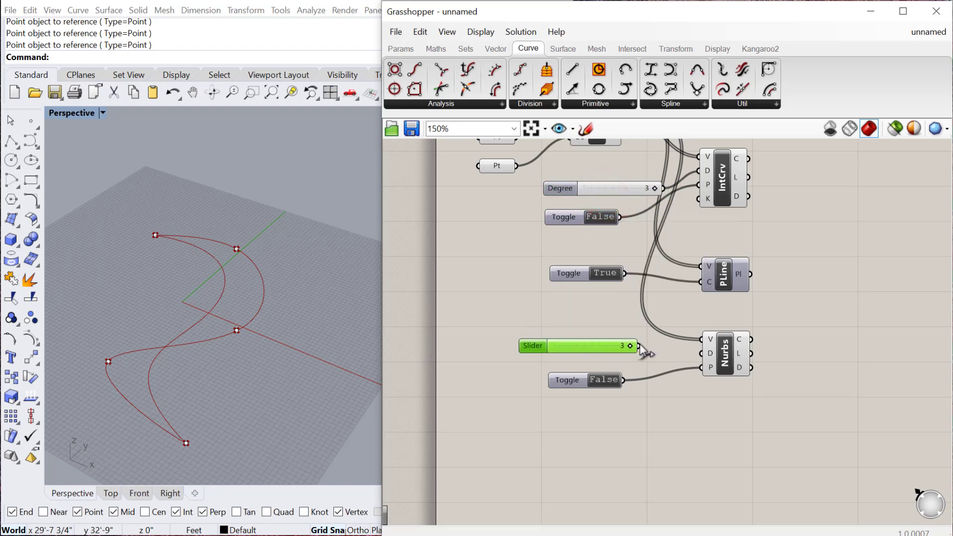
left_click_drag(639, 346, 695, 354)
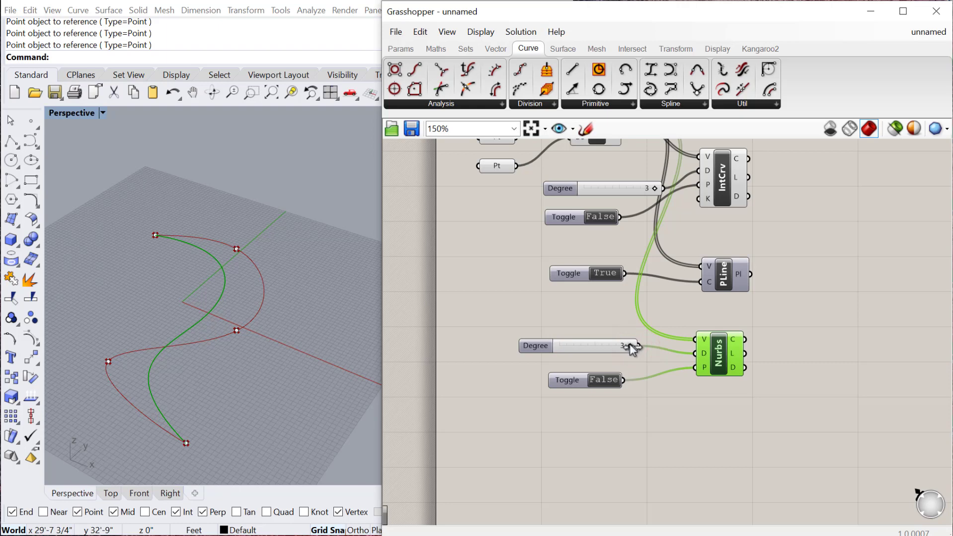
Step: Try degrees 2 and 1 on the Nurbs component's Degree slider, then return it to 3
left_click_drag(630, 343, 597, 344)
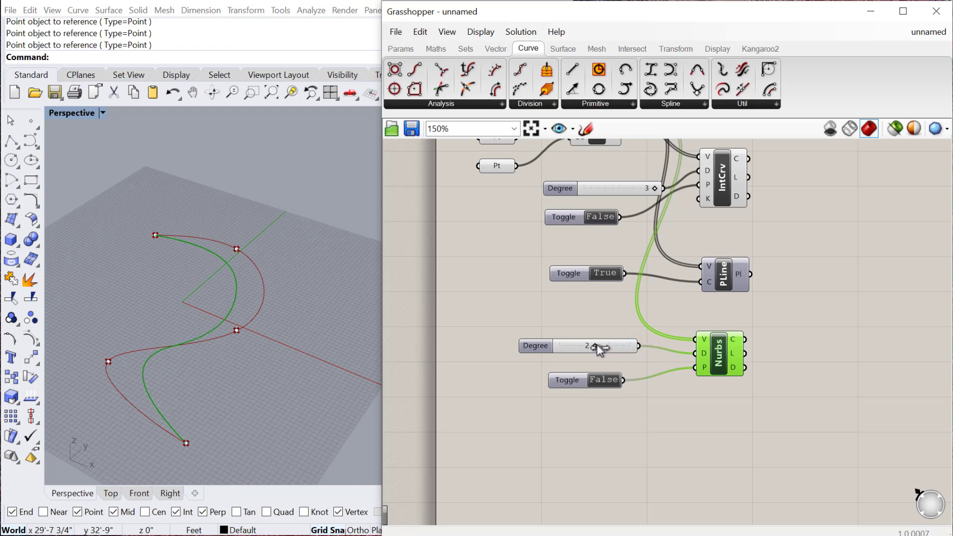
left_click_drag(597, 344, 559, 345)
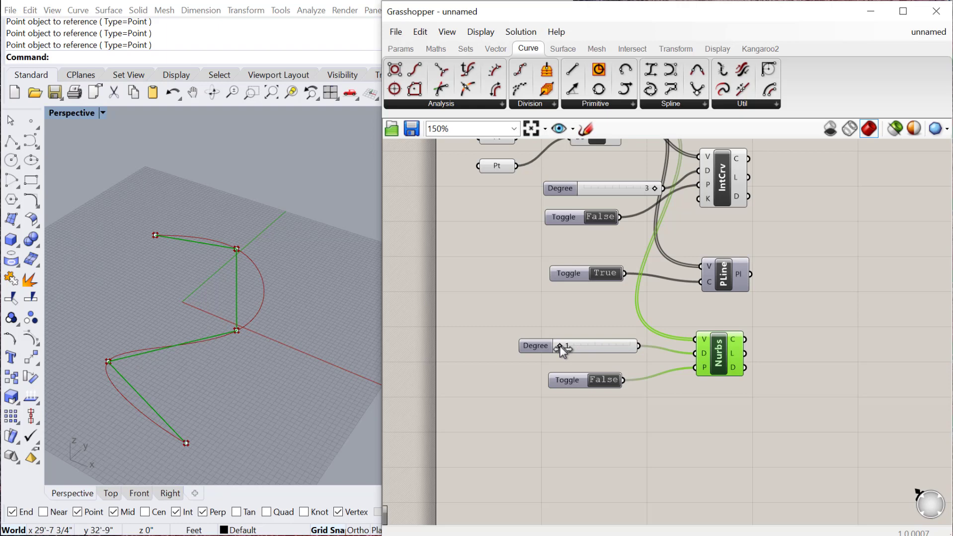
left_click_drag(561, 345, 623, 348)
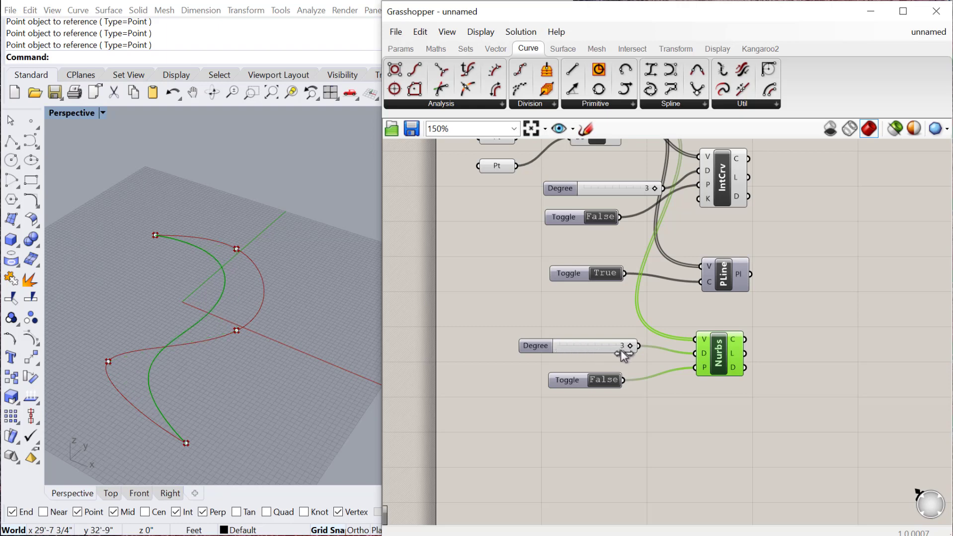
right_click(701, 360)
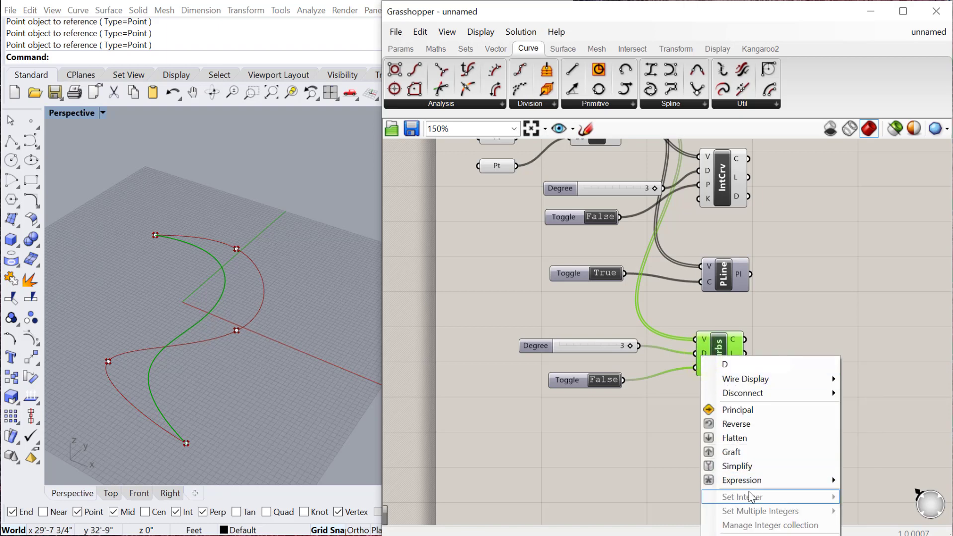
Step: Line up the lower Degree slider with the Nurbs D input, moving the slider and Nurbs farther apart
left_click_drag(601, 344, 594, 351)
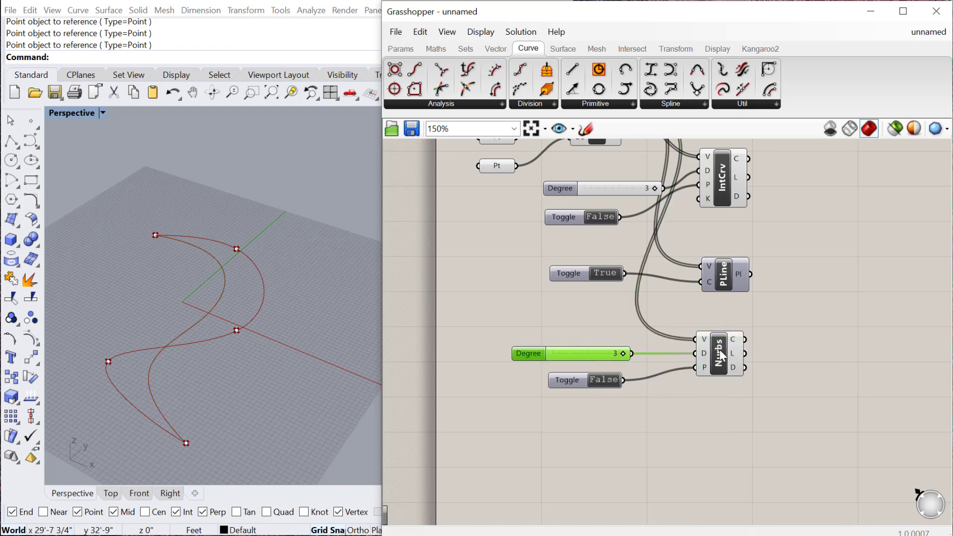
left_click_drag(719, 350, 729, 348)
left_click(674, 401)
left_click_drag(599, 355, 533, 356)
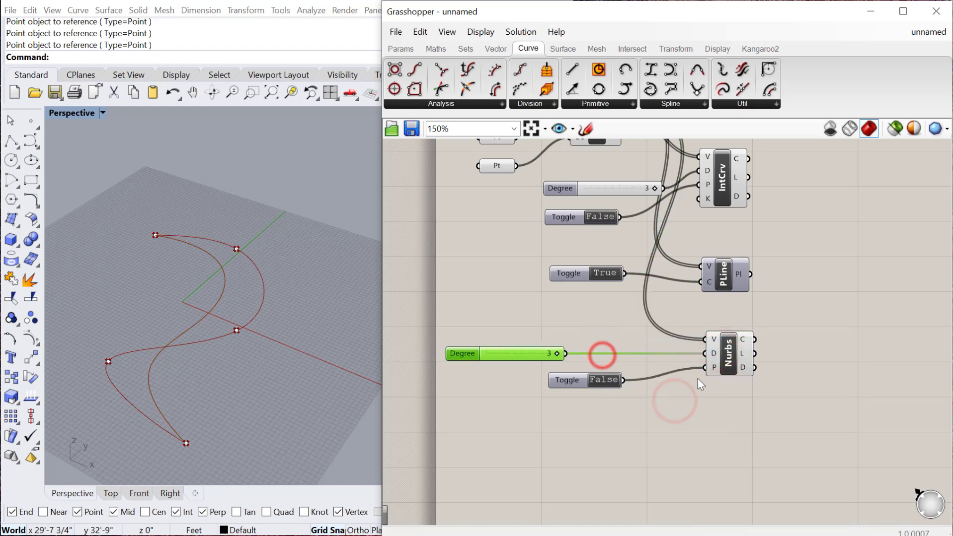
Step: Add a second Nurbs Curve component below the first and connect Merge's R output to its V input
left_click(745, 421)
double_click(744, 420)
type("NURBS")
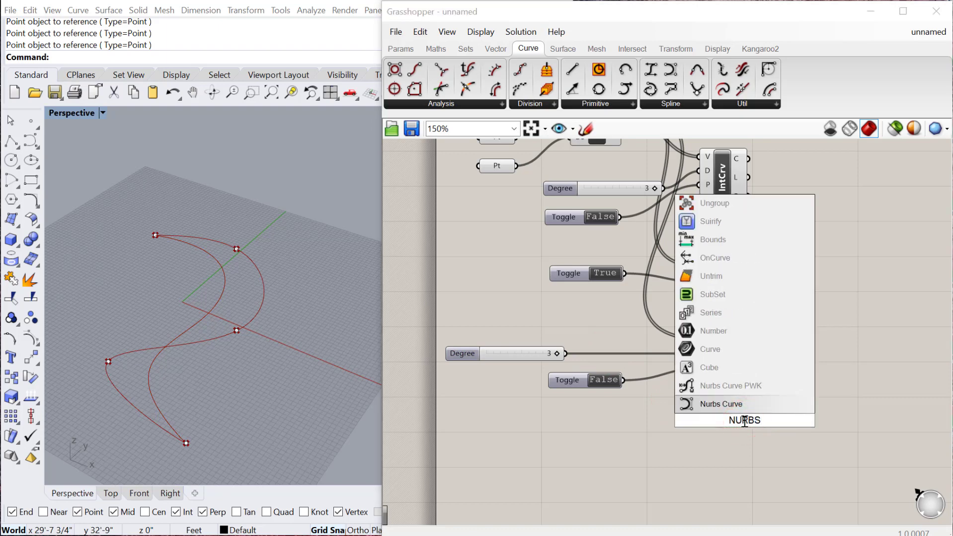
left_click(721, 404)
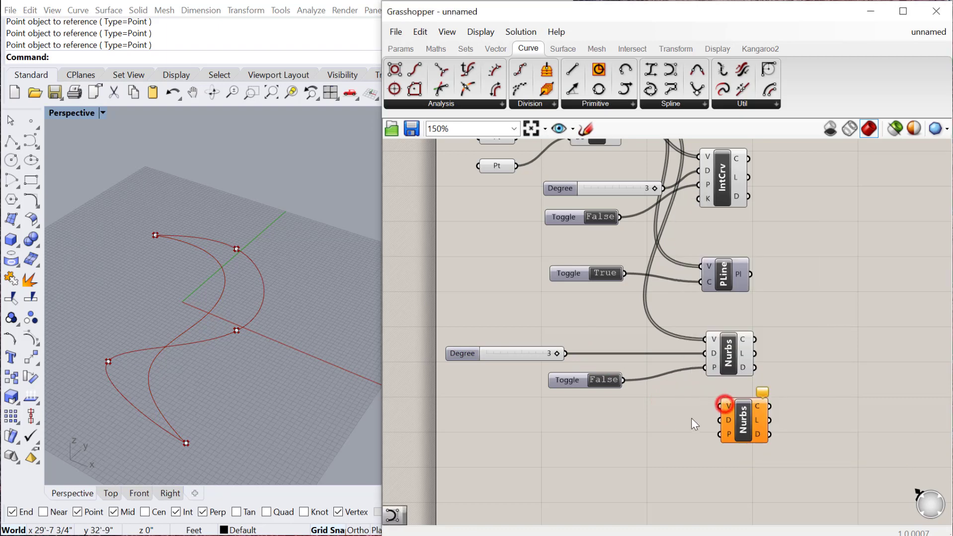
right_click_drag(613, 204, 585, 268)
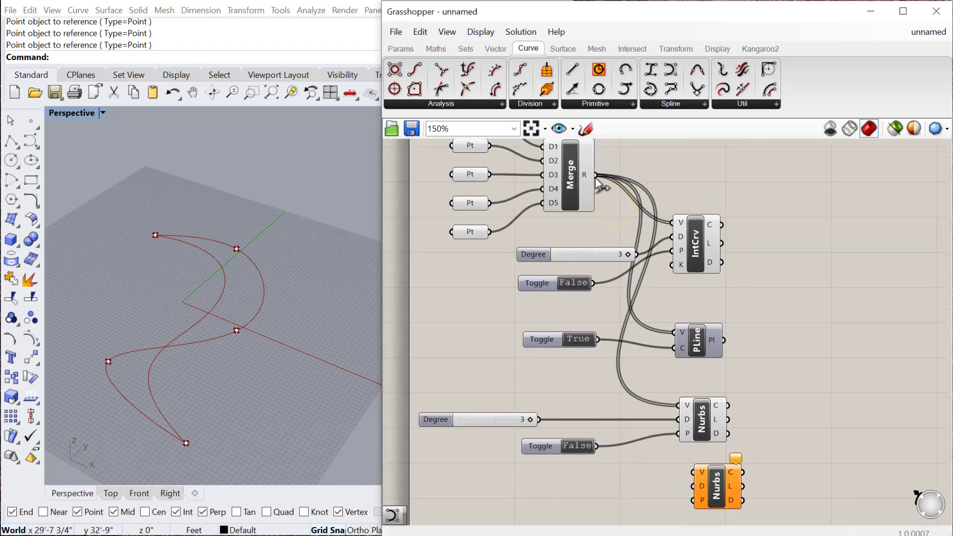
left_click_drag(595, 176, 693, 472)
right_click_drag(660, 484, 596, 411)
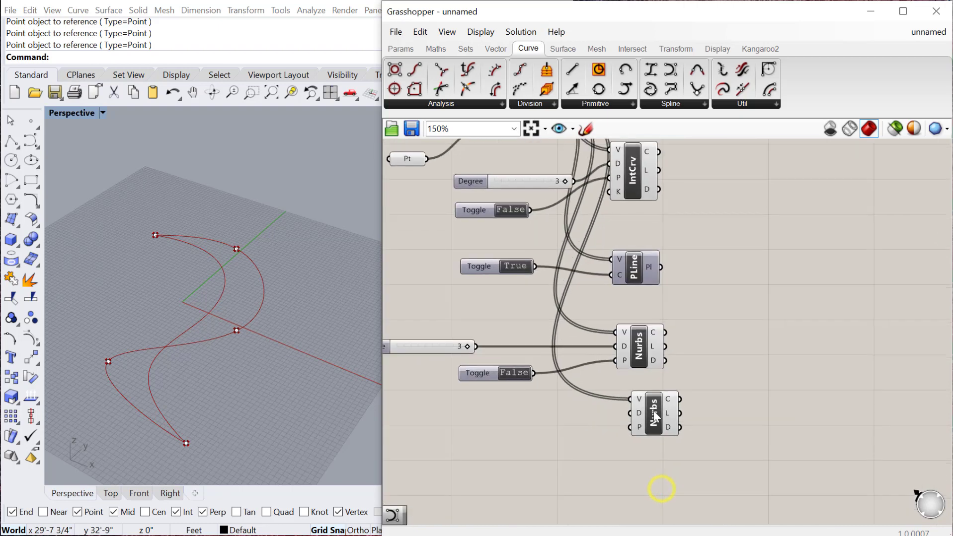
left_click_drag(653, 412, 647, 417)
Step: Turn off the preview of the first Nurbs component, the one fed by the Degree slider and toggle
left_click_drag(686, 371, 625, 332)
right_click(669, 303)
left_click(693, 320)
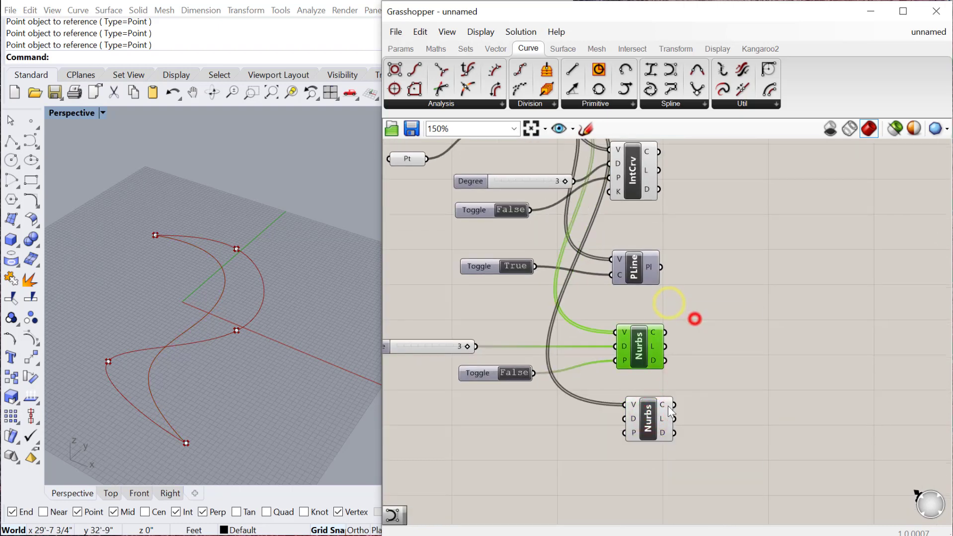
scroll(662, 421, "up", 2)
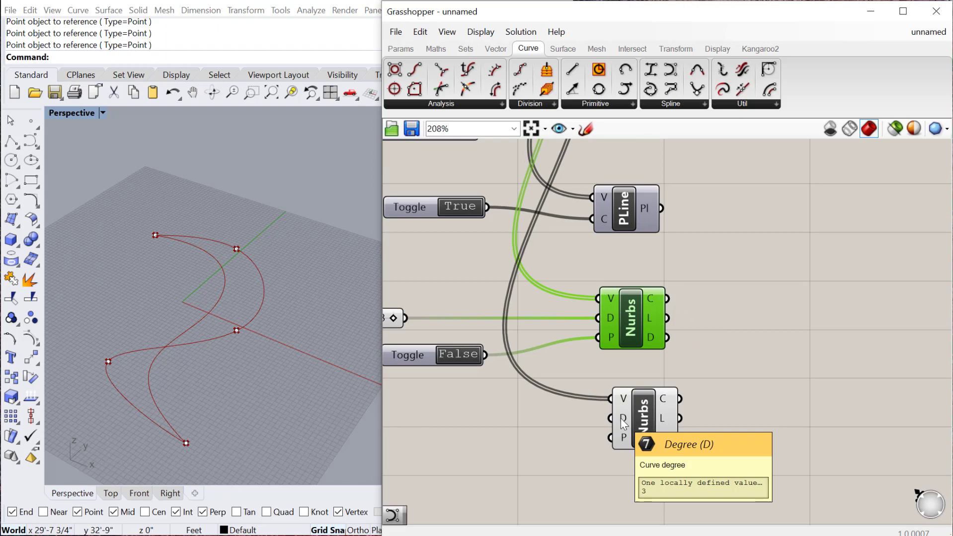